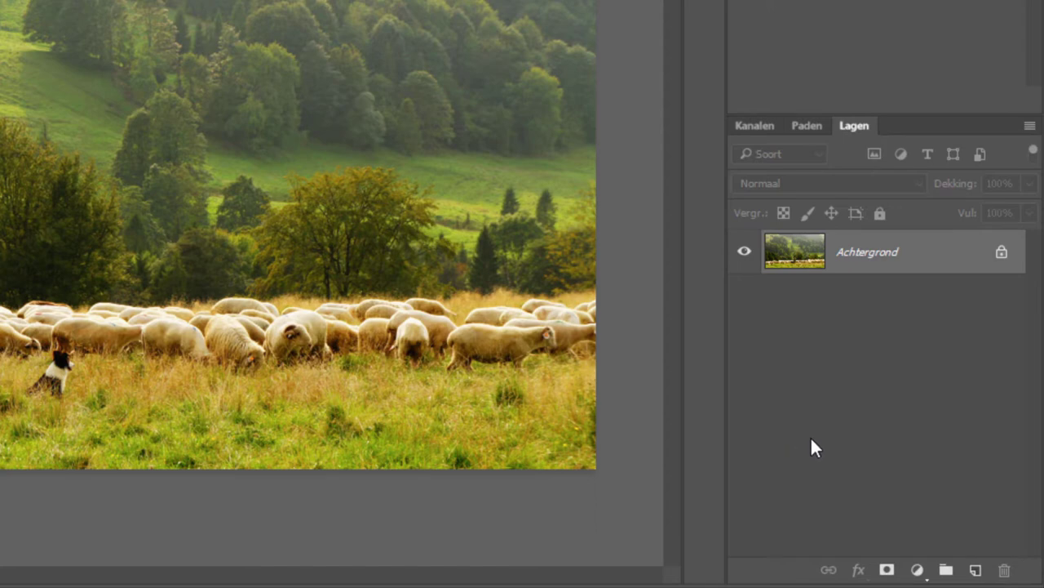
# Add a Kleurtoon/verzadiging adjustment at saturation -53, then stack a second default one above it
pyautogui.click(917, 570)
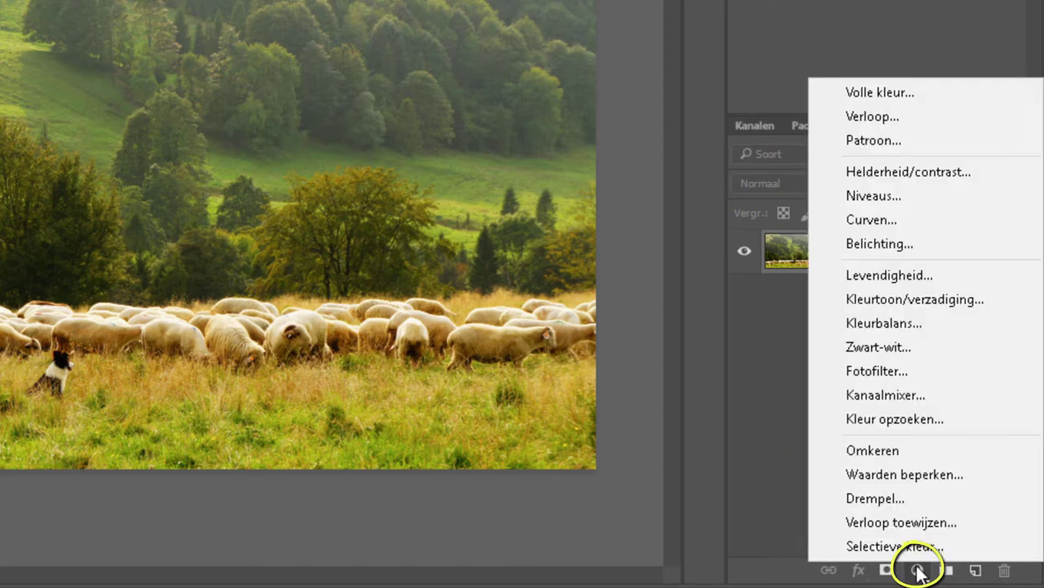
pyautogui.click(873, 299)
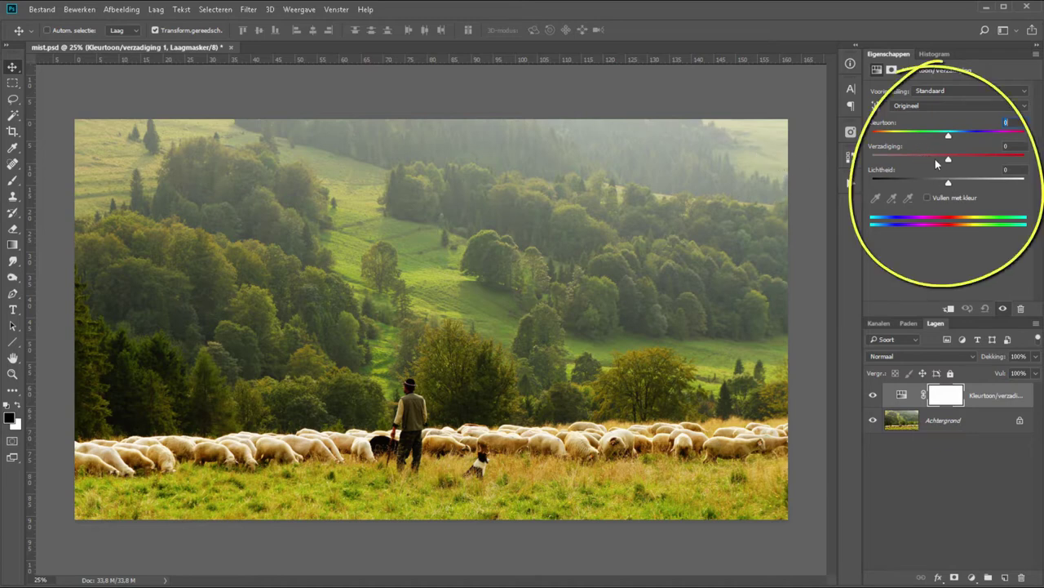
pyautogui.moveTo(936, 161); pyautogui.dragTo(911, 161)
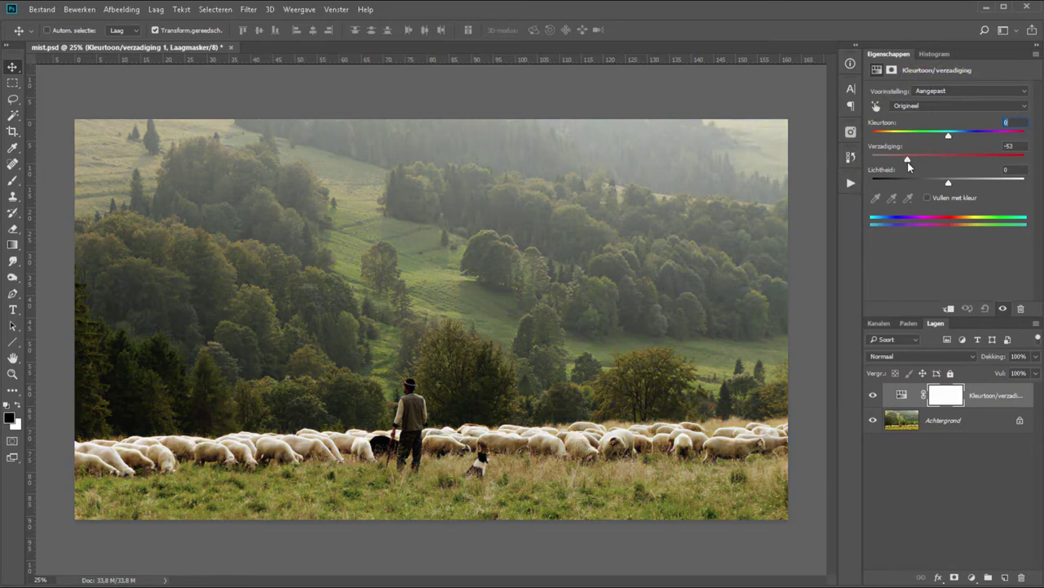
pyautogui.click(972, 577)
pyautogui.click(979, 428)
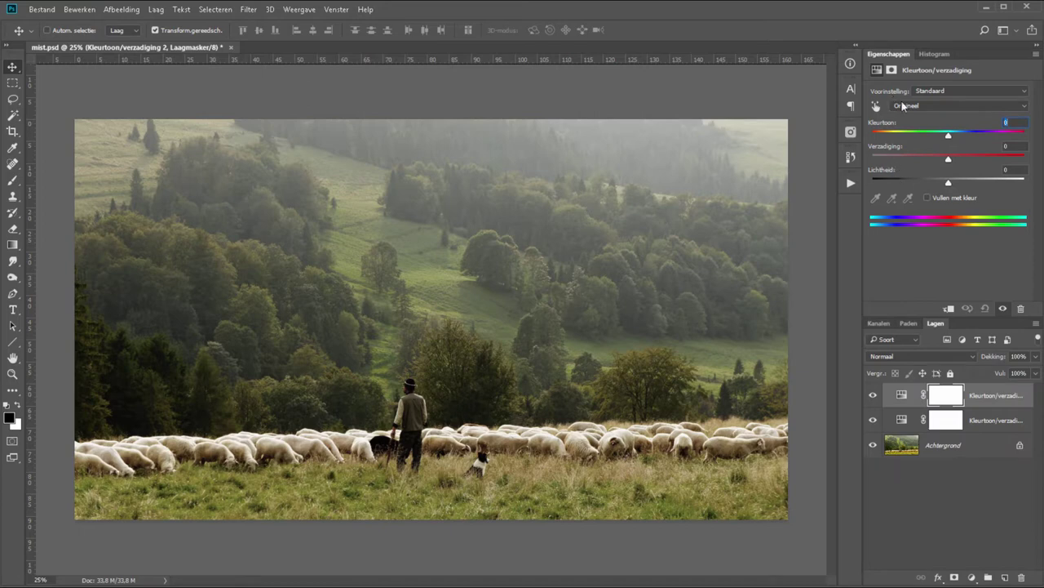
# Set the second adjustment to saturation -100, lightness +100, and draw a top-to-bottom mask gradient
pyautogui.moveTo(949, 159); pyautogui.dragTo(873, 159)
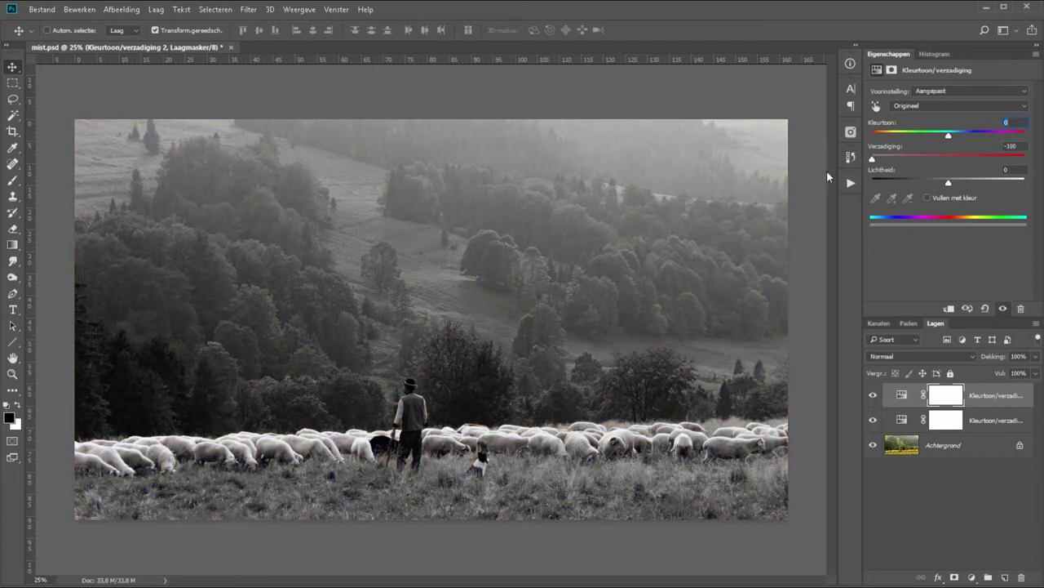
pyautogui.moveTo(947, 180); pyautogui.dragTo(1036, 191)
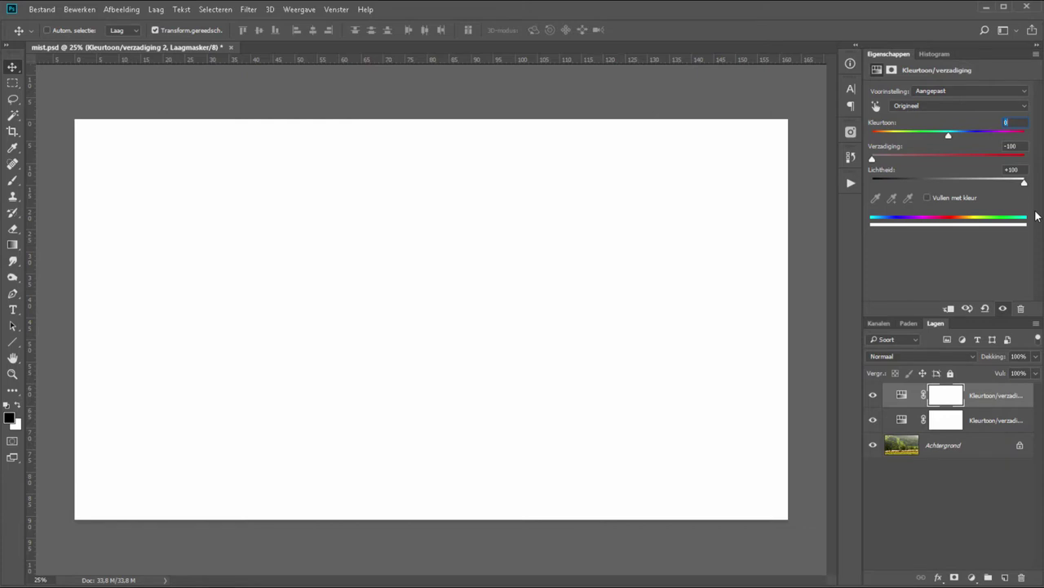
pyautogui.click(13, 246)
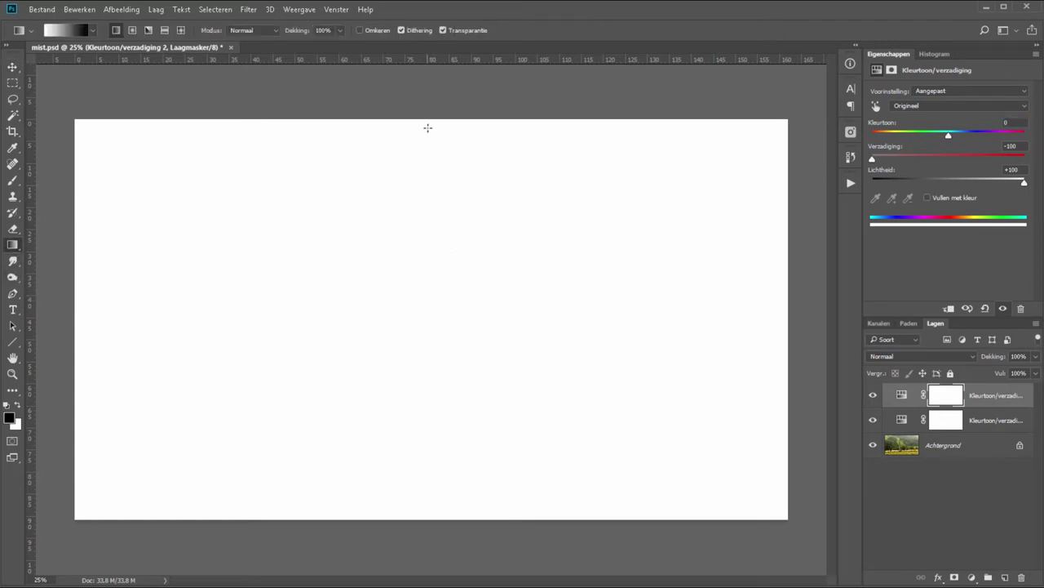
pyautogui.moveTo(420, 121); pyautogui.dragTo(433, 517)
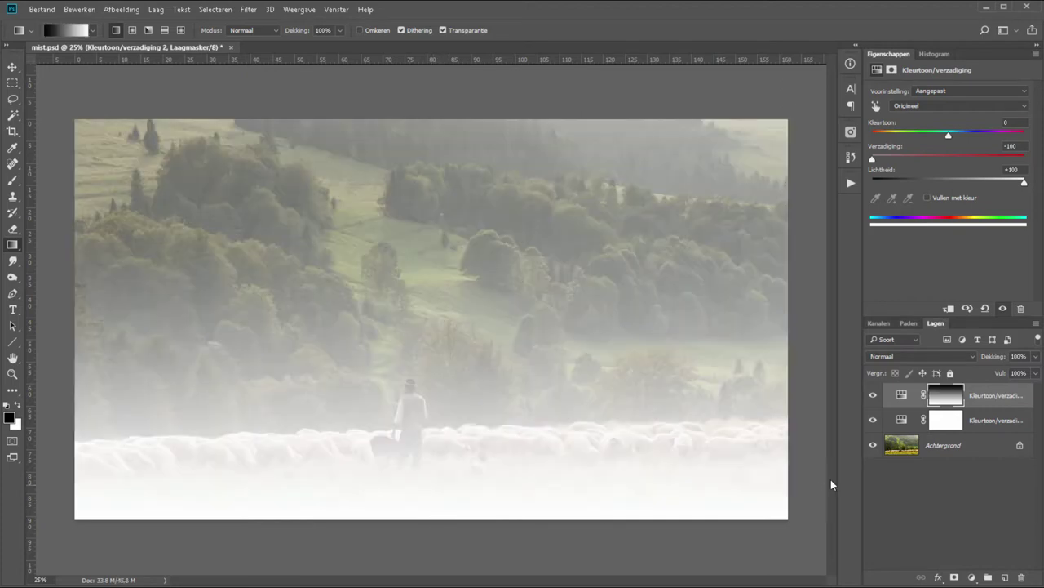
# Invert the adjustment's mask so fog sits at the top, and lower opacity to 74%
pyautogui.click(937, 398)
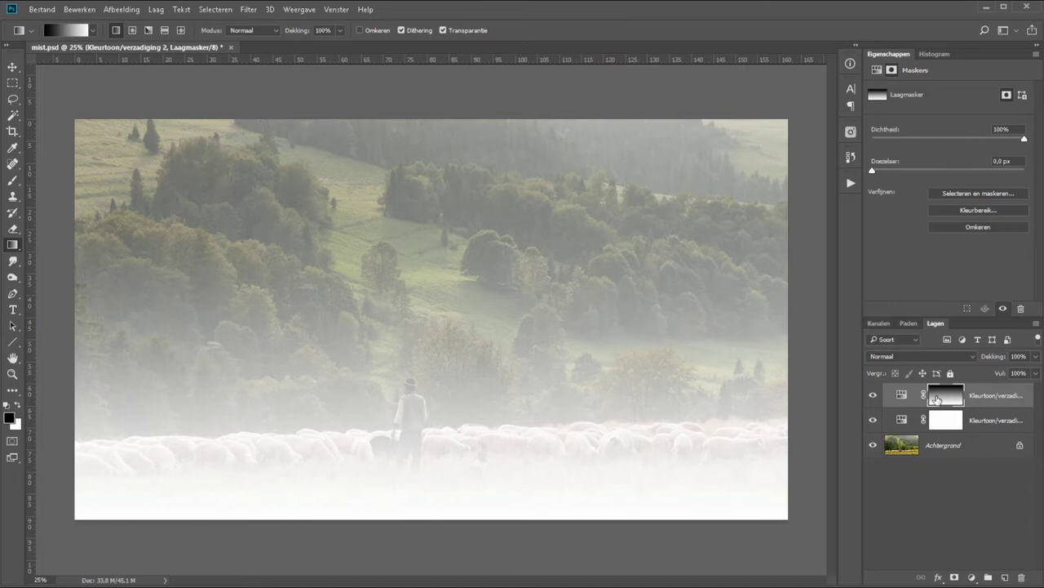
pyautogui.hotkey('ctrl', 'i')
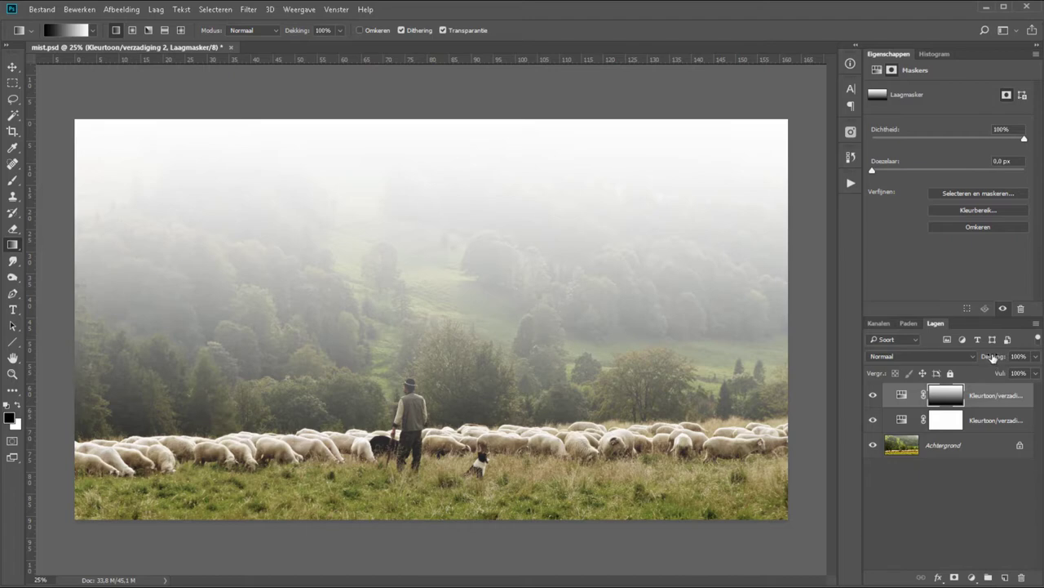
pyautogui.moveTo(997, 357); pyautogui.dragTo(987, 360)
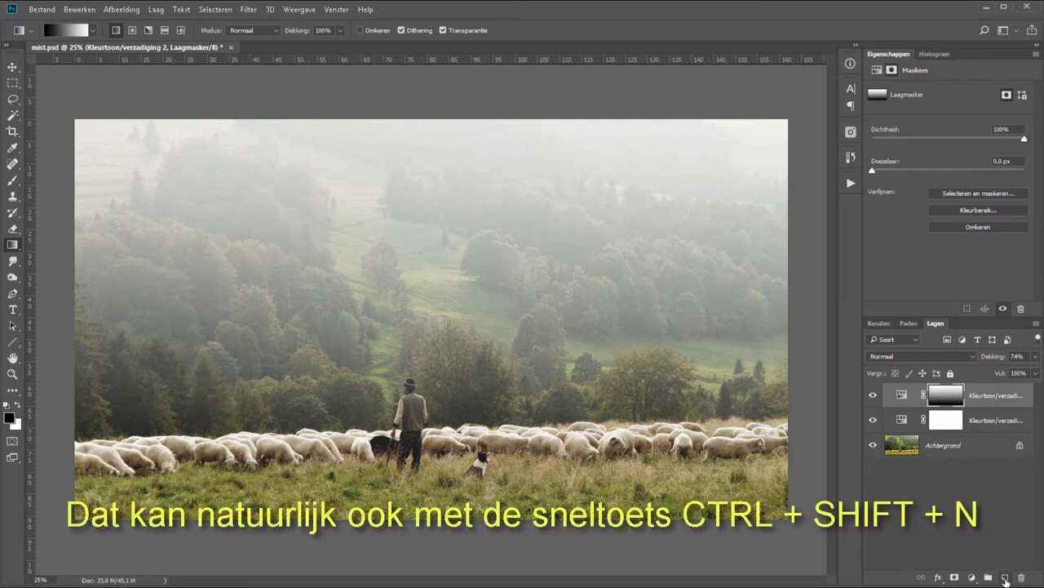
# Create Laag 1, render Wolken clouds into it, and blend it in Bleken mode
pyautogui.click(1005, 579)
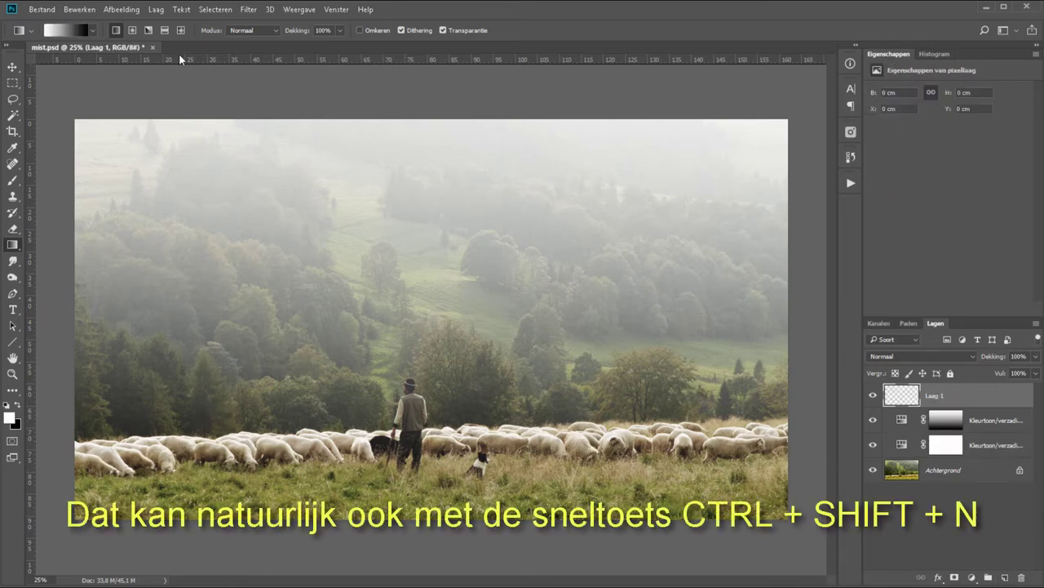
pyautogui.click(246, 10)
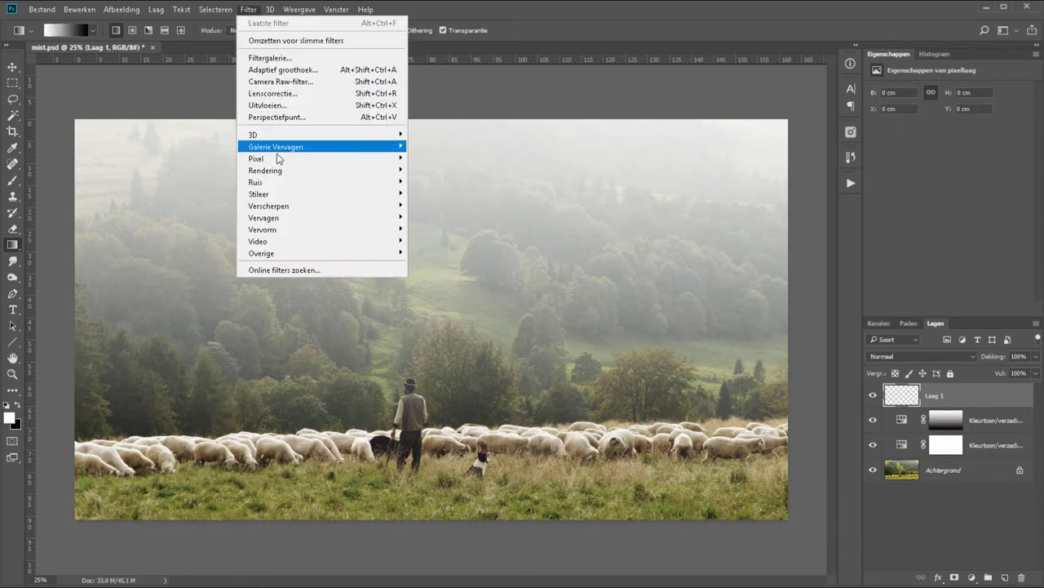
pyautogui.moveTo(265, 171)
pyautogui.click(204, 246)
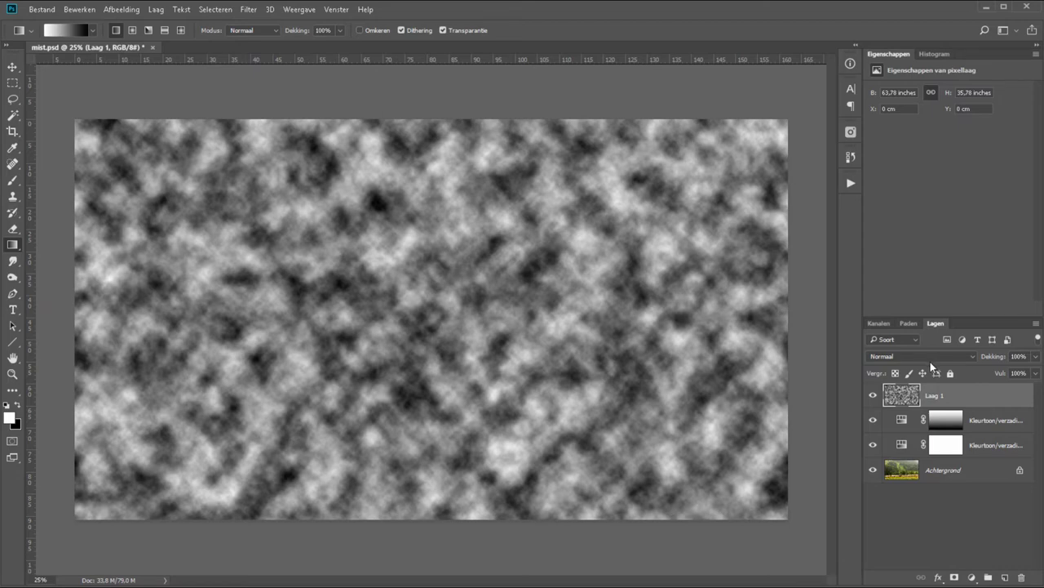
pyautogui.click(907, 356)
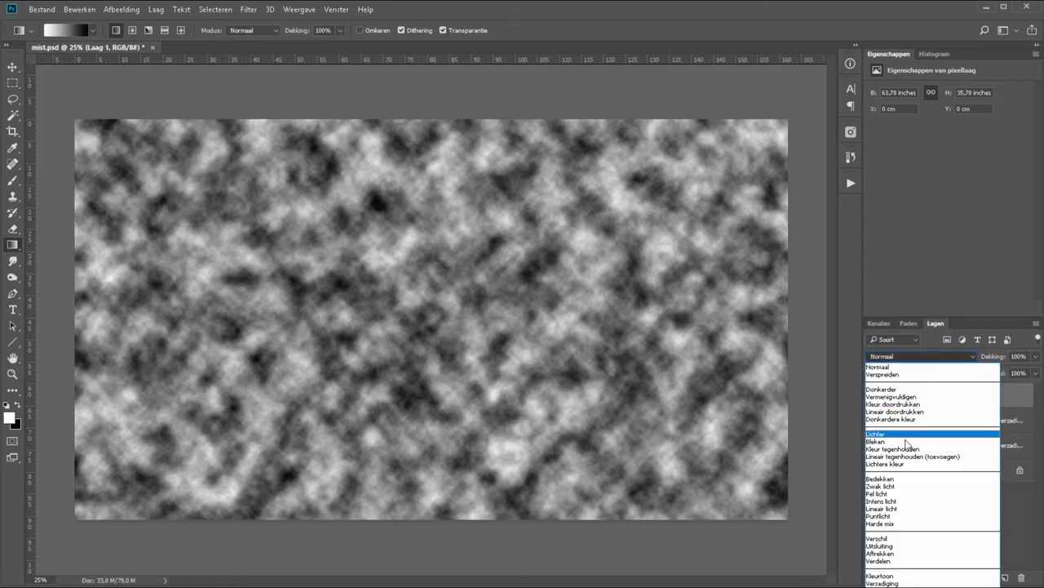
pyautogui.press('Escape')
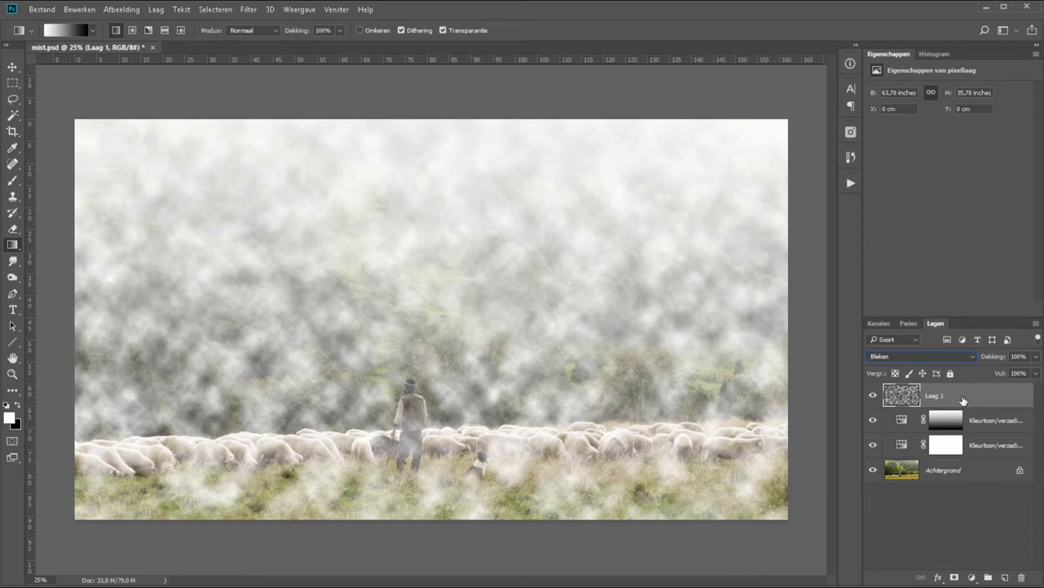
# Convert Laag 1 to a smart object and apply a Gaussiaans vervagen smart filter
pyautogui.rightClick(963, 400)
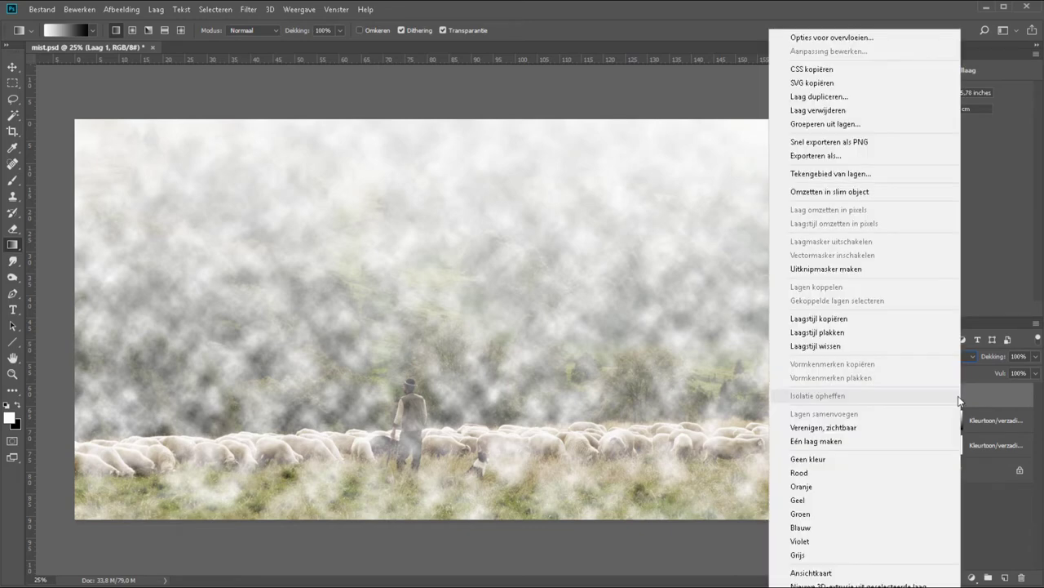
pyautogui.click(864, 196)
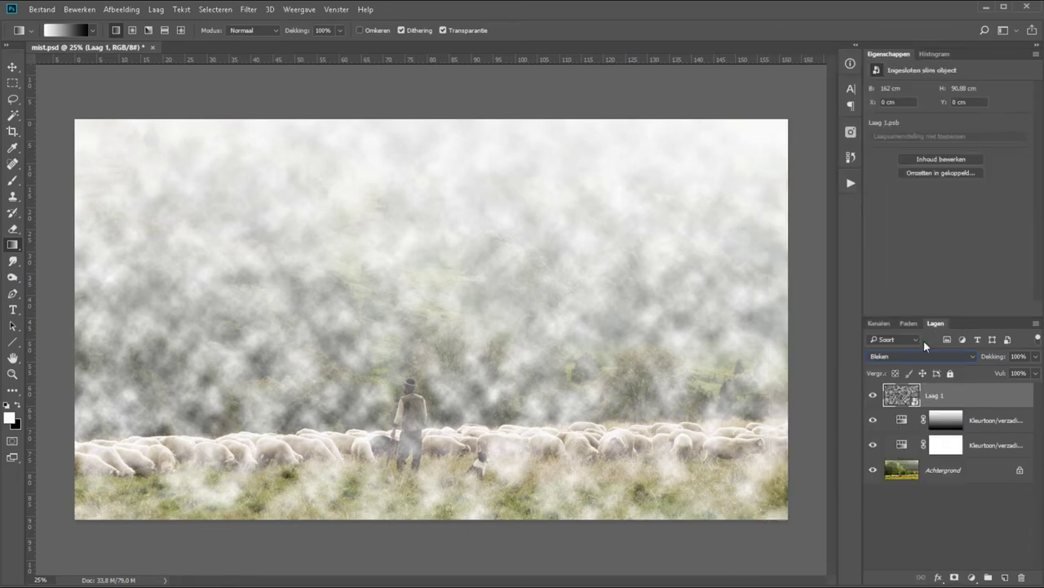
pyautogui.click(248, 10)
pyautogui.moveTo(264, 218)
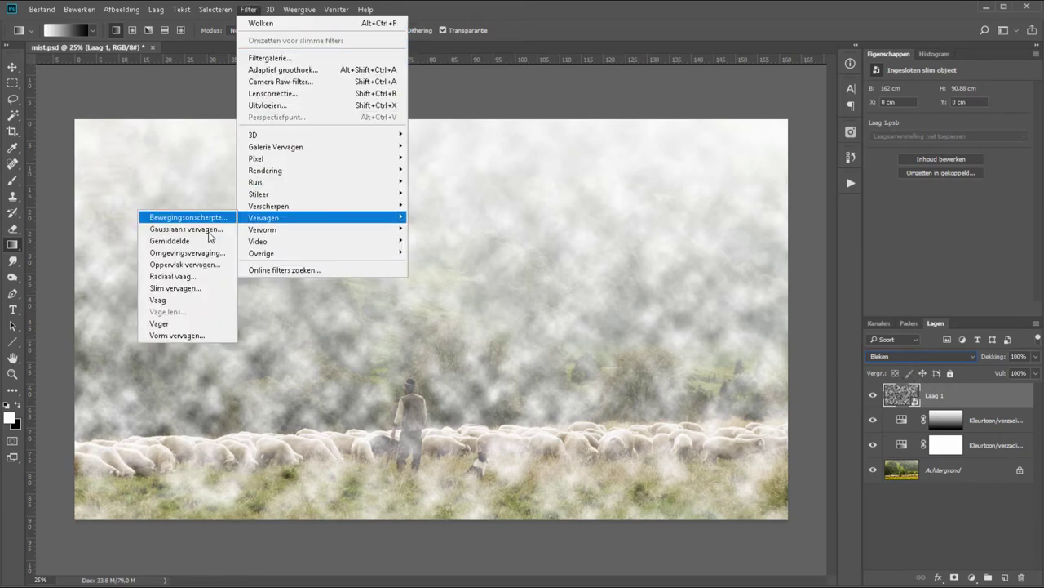
pyautogui.click(197, 229)
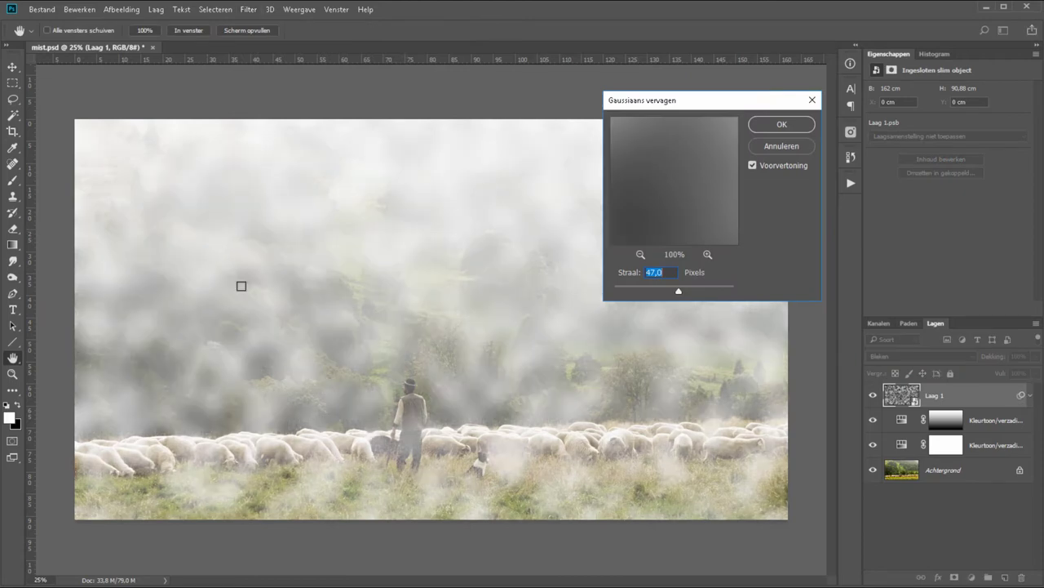
pyautogui.moveTo(662, 290); pyautogui.dragTo(686, 289)
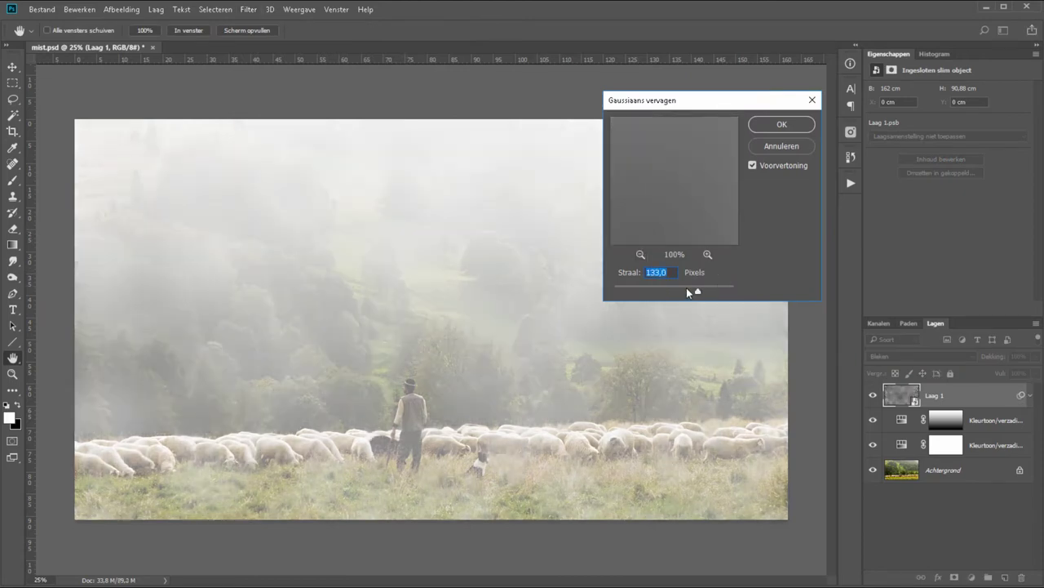
pyautogui.click(781, 126)
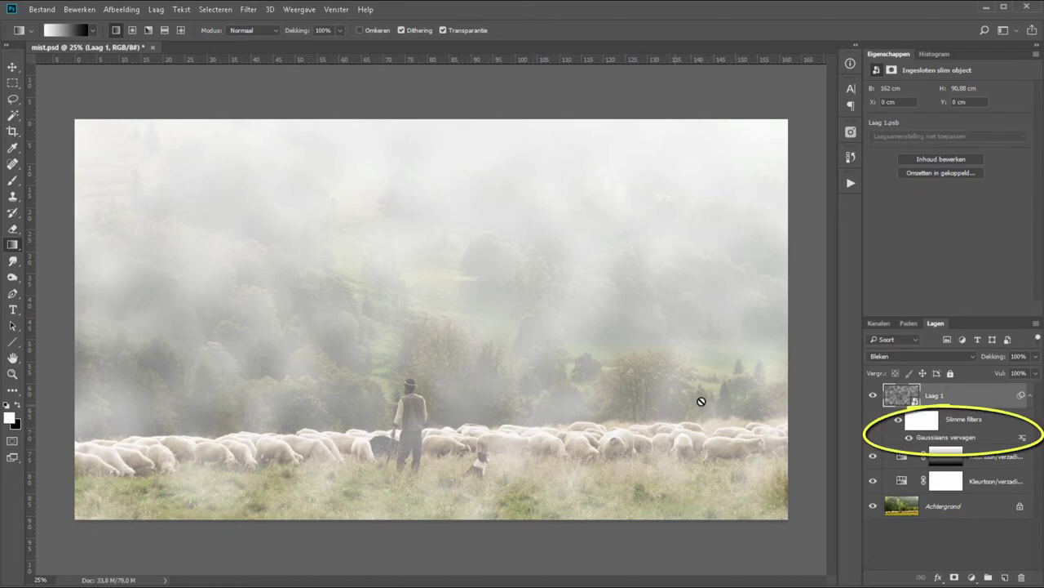
# Reduce the Gaussian blur radius to 9,2 pixels for blotchier fog
pyautogui.doubleClick(937, 438)
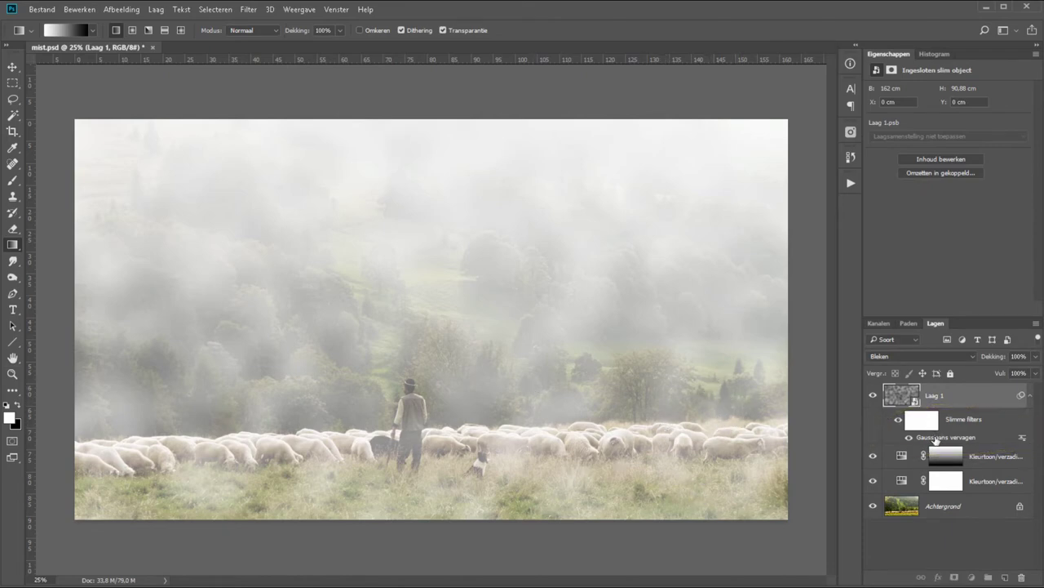
pyautogui.moveTo(649, 287)
pyautogui.mouseDown()
pyautogui.moveTo(639, 290)
pyautogui.moveTo(659, 289)
pyautogui.mouseUp()
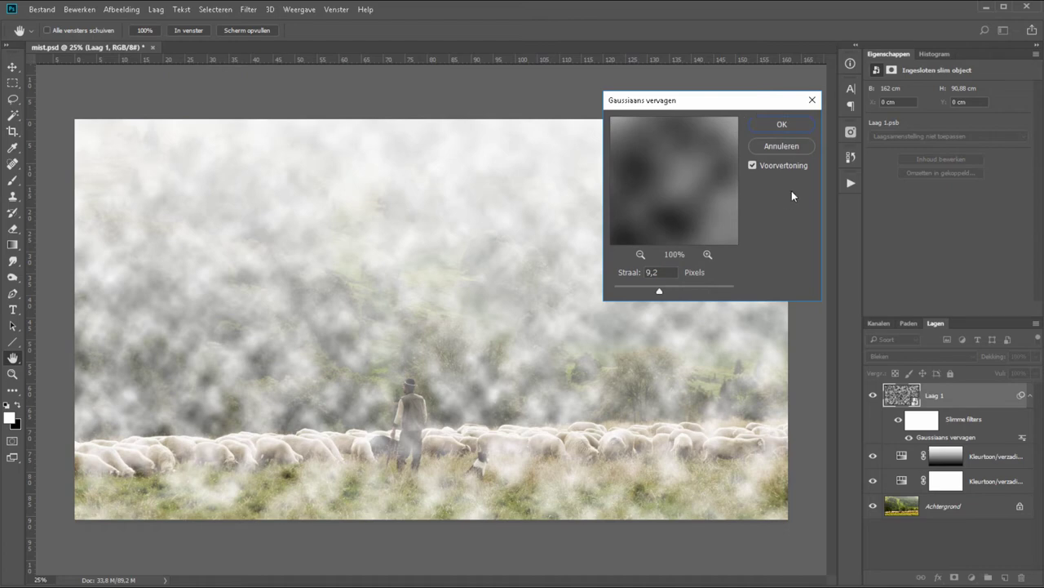
pyautogui.click(773, 124)
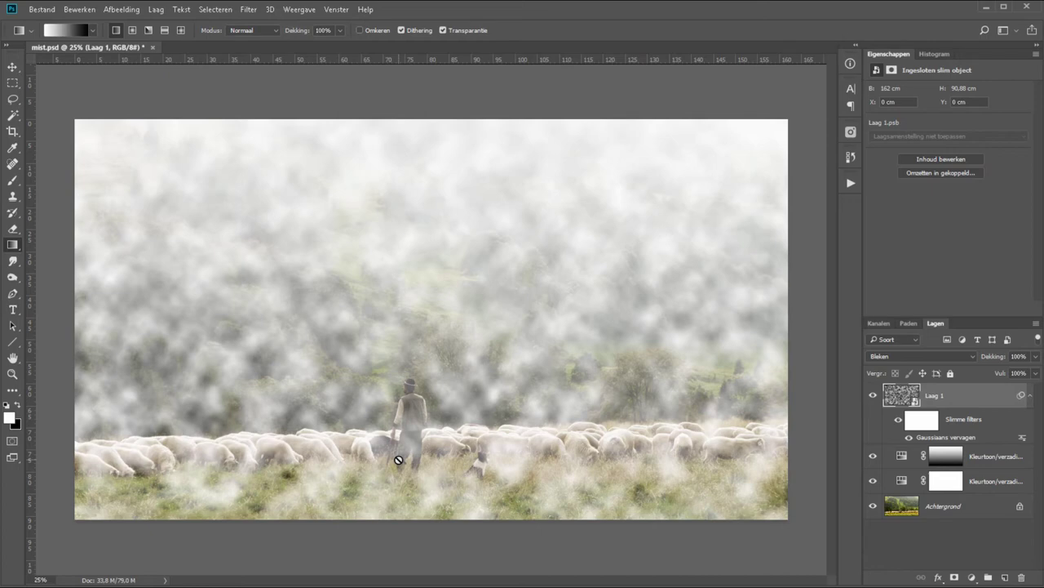
pyautogui.hotkey('ctrl', '-')
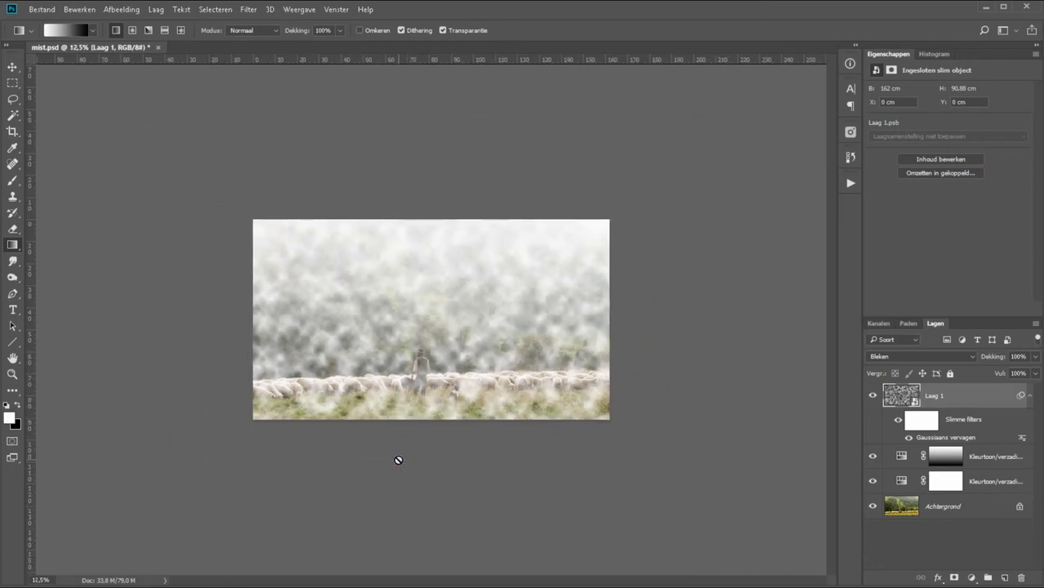
# Perspective-transform Laag 1 so the cloud layer widens toward the bottom of the photo
pyautogui.hotkey('ctrl', 't')
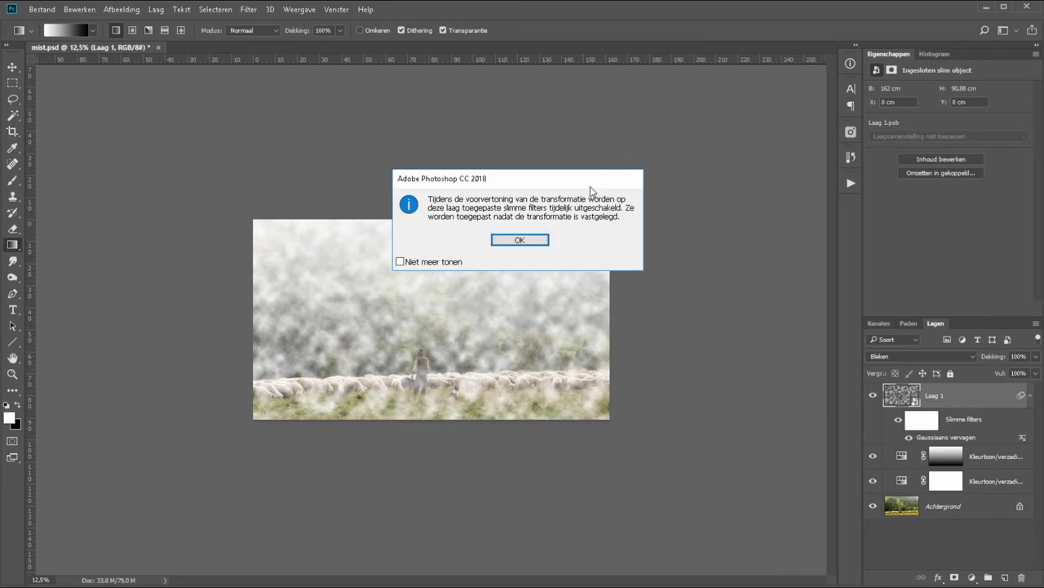
pyautogui.click(531, 240)
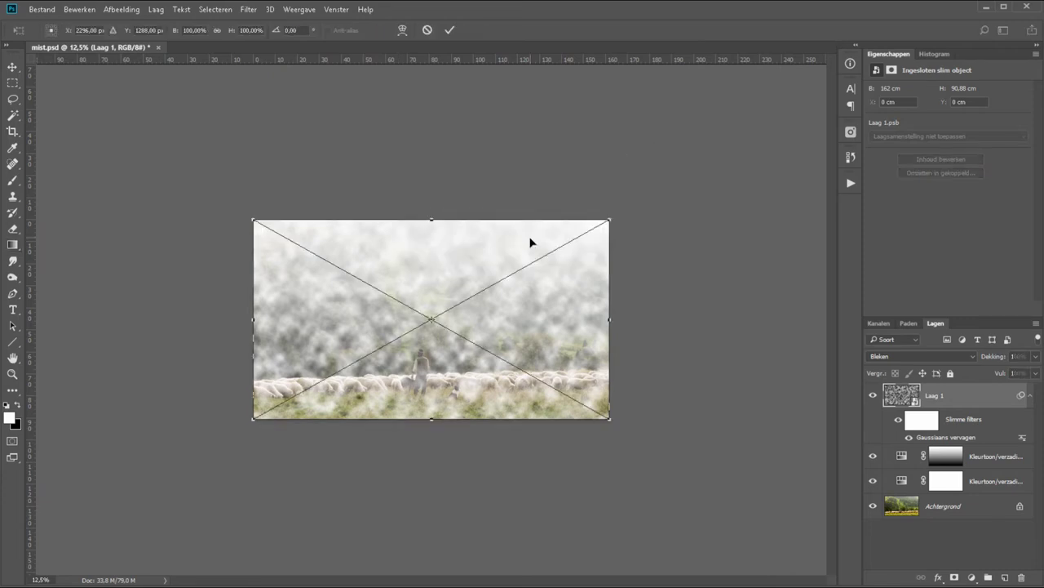
pyautogui.rightClick(508, 313)
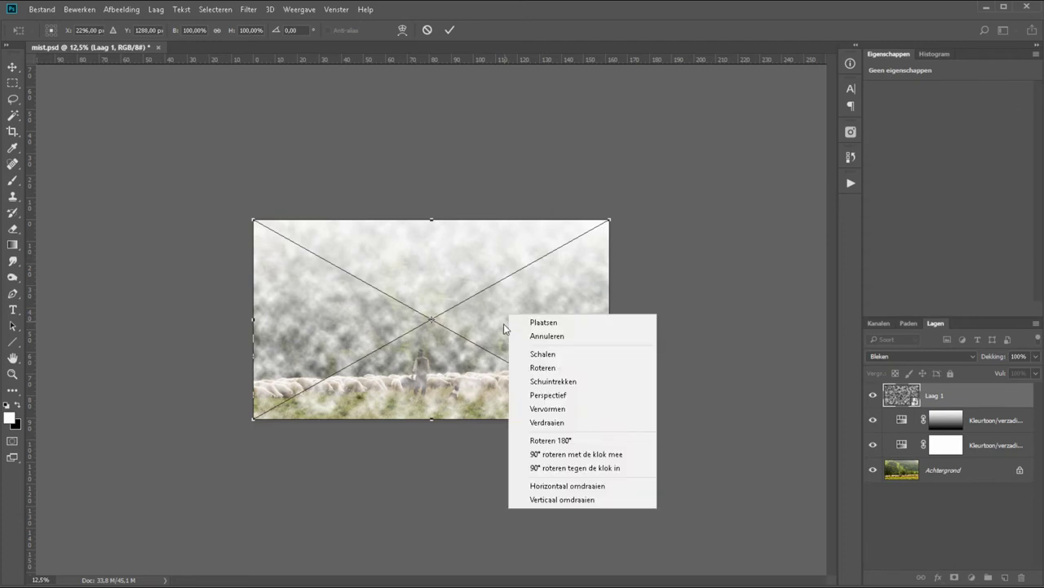
pyautogui.click(581, 399)
pyautogui.moveTo(612, 422); pyautogui.dragTo(750, 422)
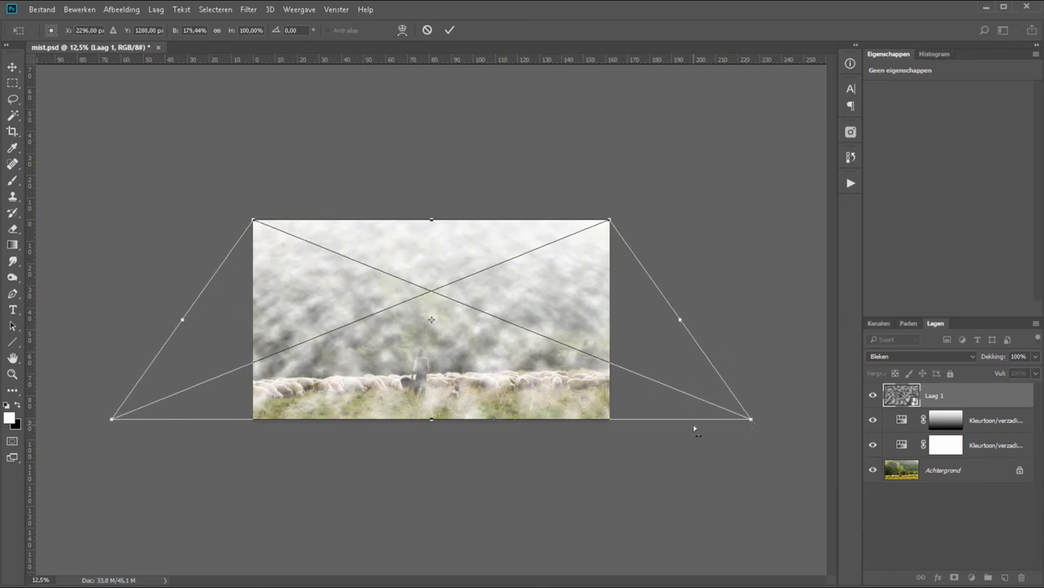
pyautogui.press('Return')
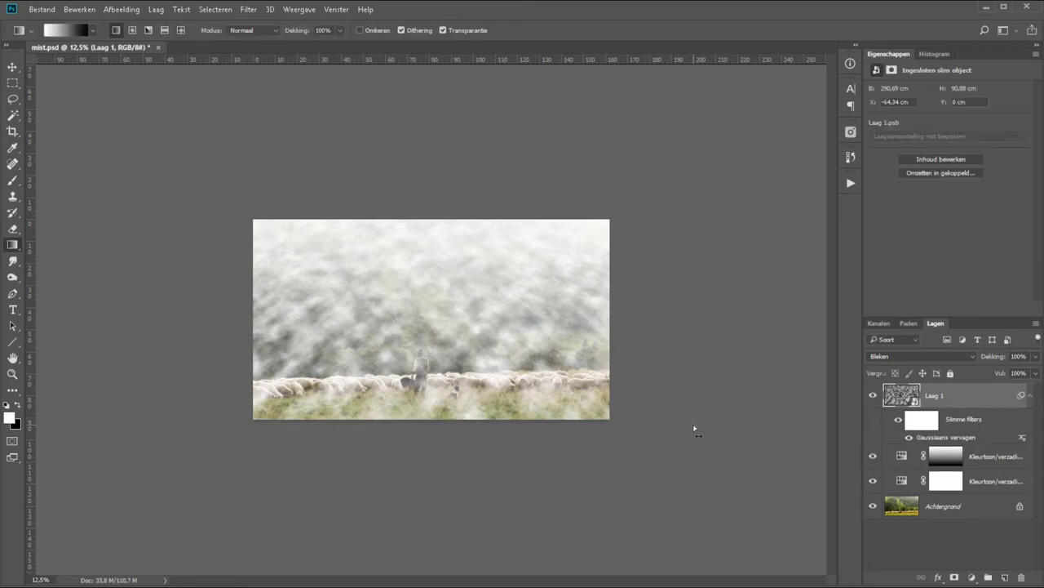
pyautogui.hotkey('ctrl', '+')
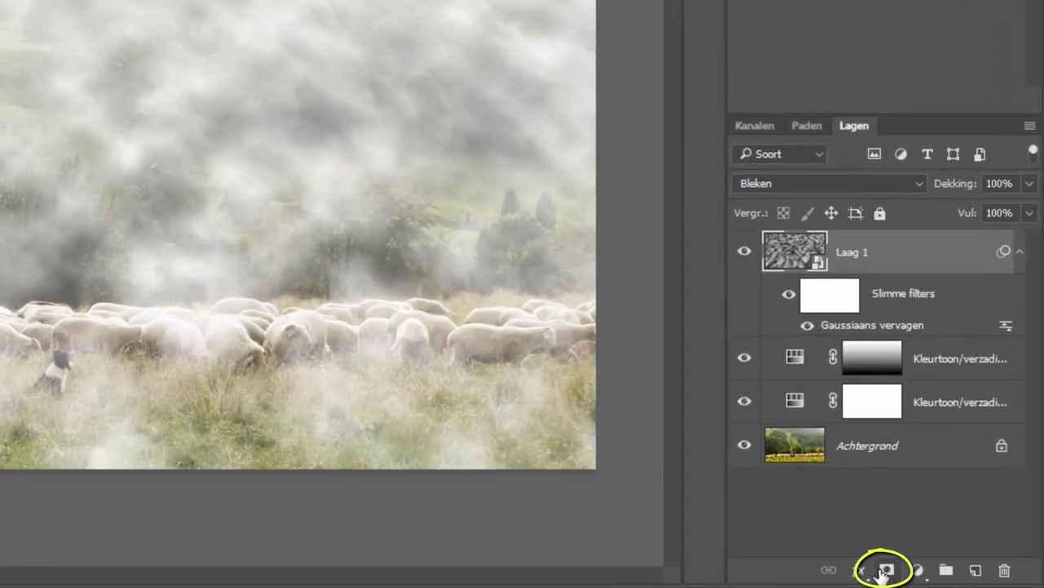
# Add a layer mask to Laag 1 and invert it to black, hiding the fog
pyautogui.click(887, 571)
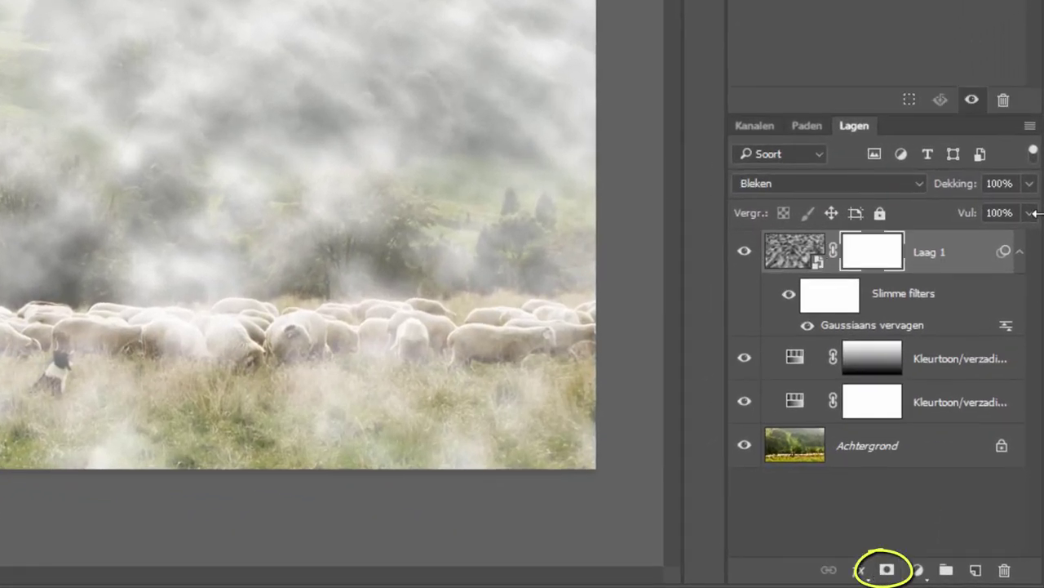
pyautogui.click(873, 253)
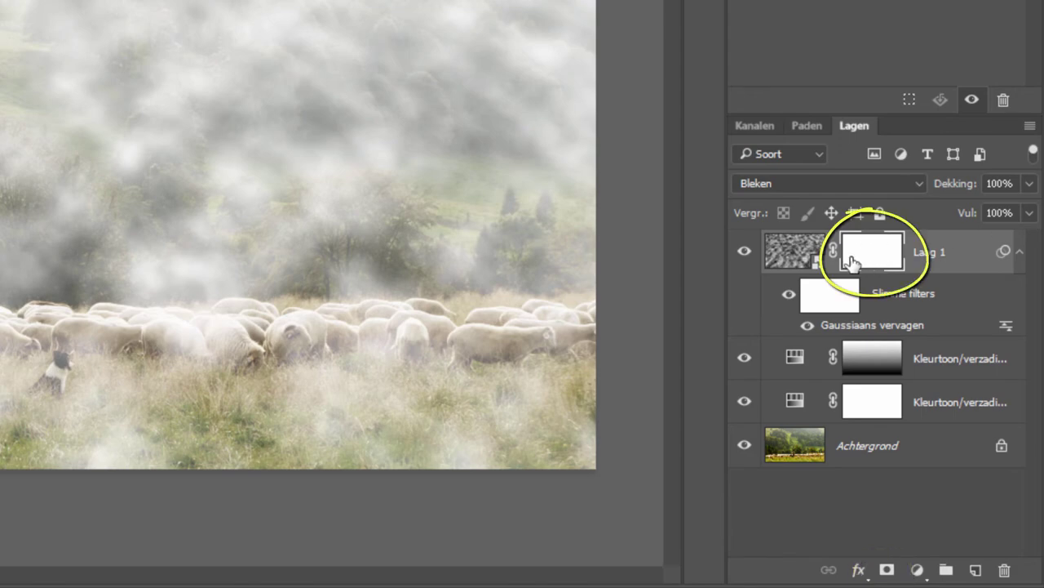
pyautogui.hotkey('ctrl', 'i')
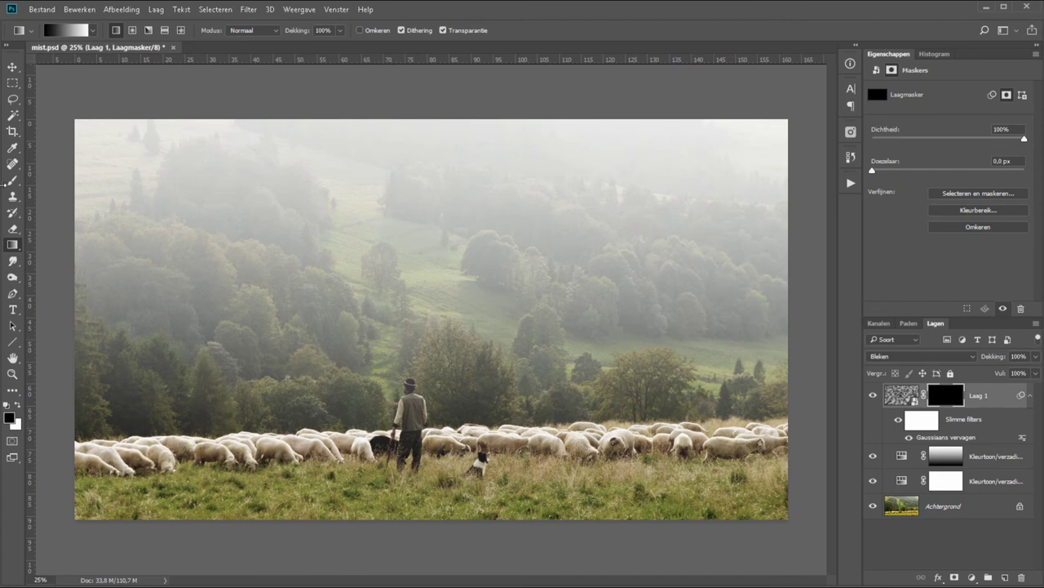
# Paint white with a 495 px brush along the meadow's bottom, and lower opacity to about 59%
pyautogui.click(13, 181)
pyautogui.rightClick(265, 422)
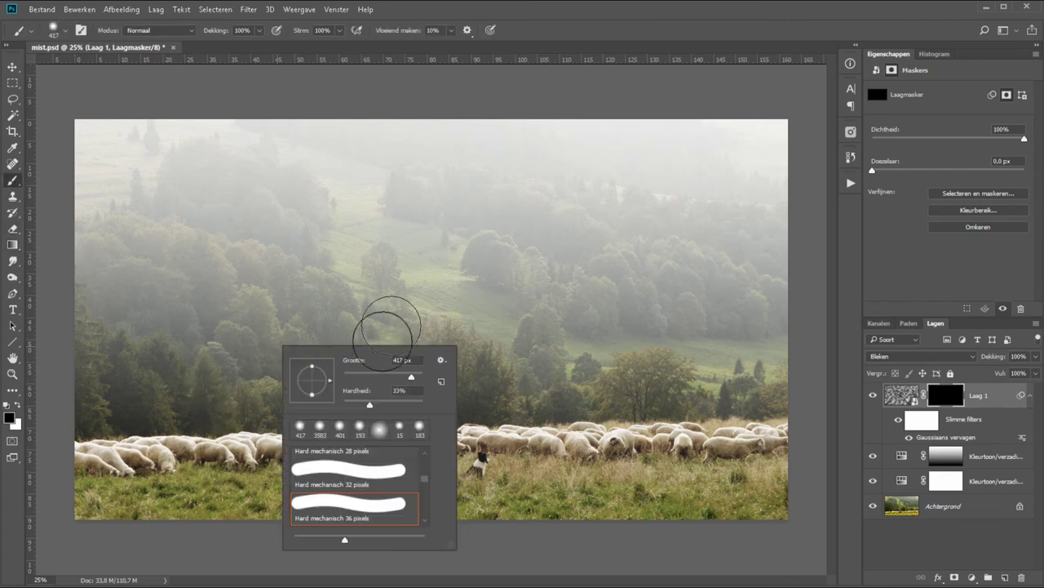
pyautogui.moveTo(411, 377); pyautogui.dragTo(414, 377)
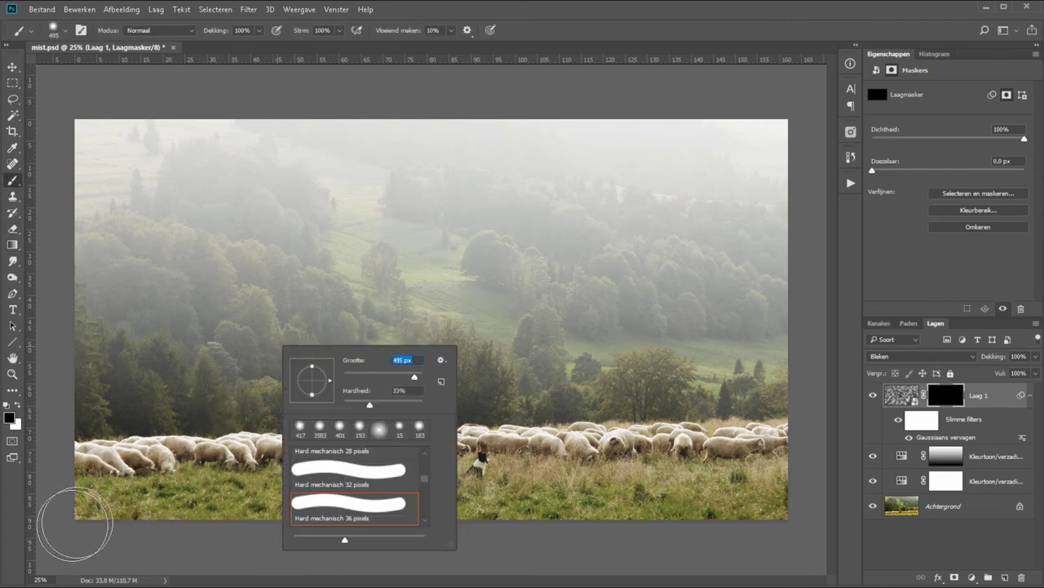
pyautogui.press('Return')
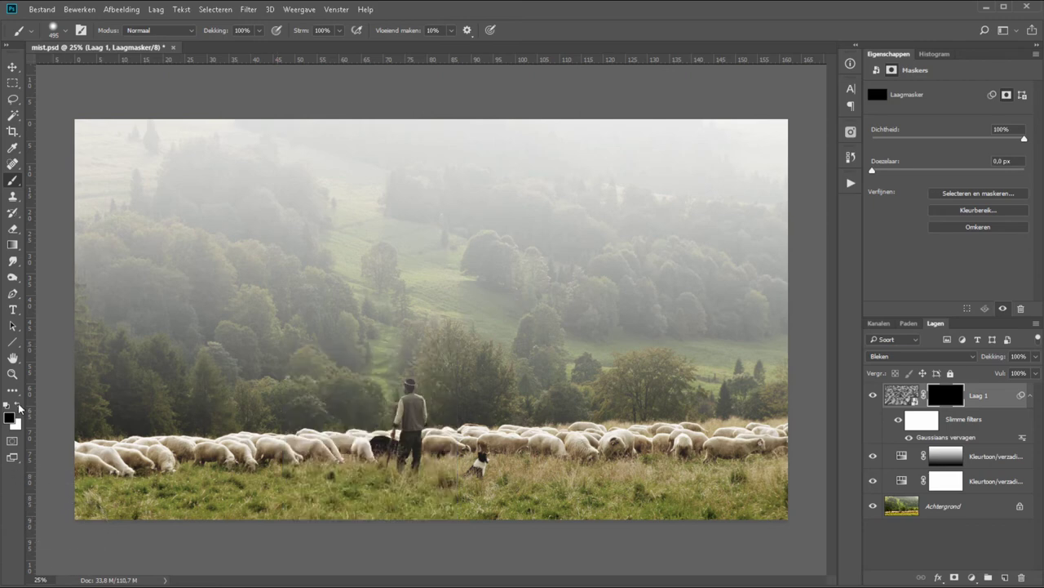
pyautogui.click(18, 405)
pyautogui.moveTo(114, 523)
pyautogui.mouseDown()
pyautogui.moveTo(262, 530)
pyautogui.moveTo(784, 485)
pyautogui.mouseUp()
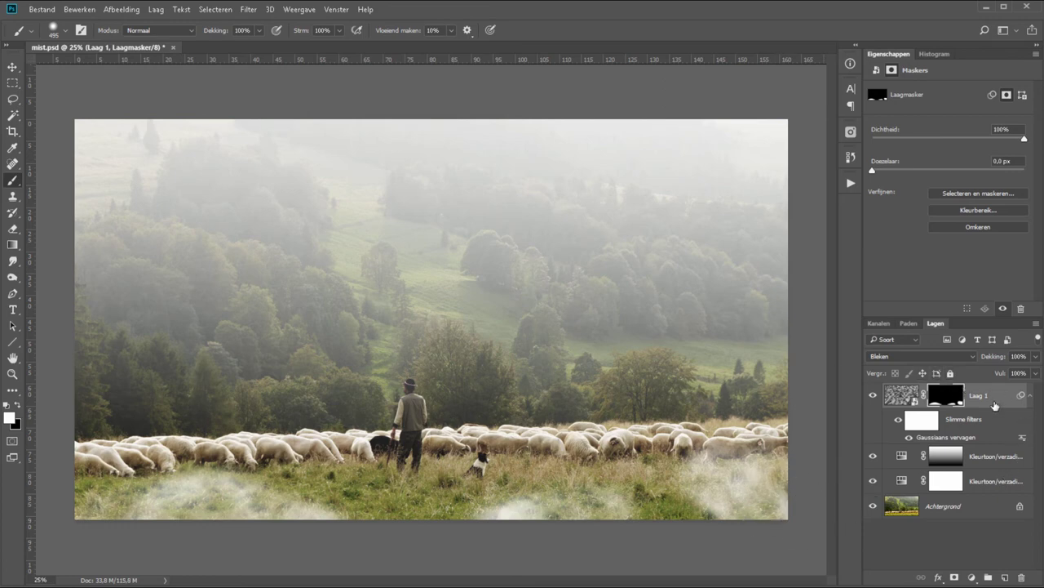
pyautogui.moveTo(986, 359); pyautogui.dragTo(993, 361)
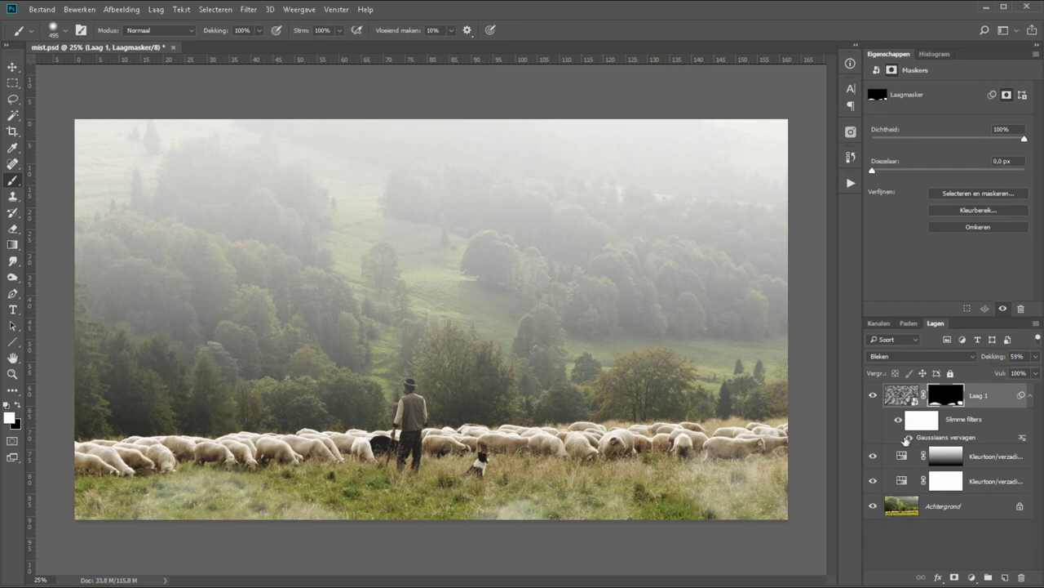
# Create Laag 2 with Wolken clouds, convert it to a smart object, and Gaussian-blur it ~50 px
pyautogui.click(1005, 577)
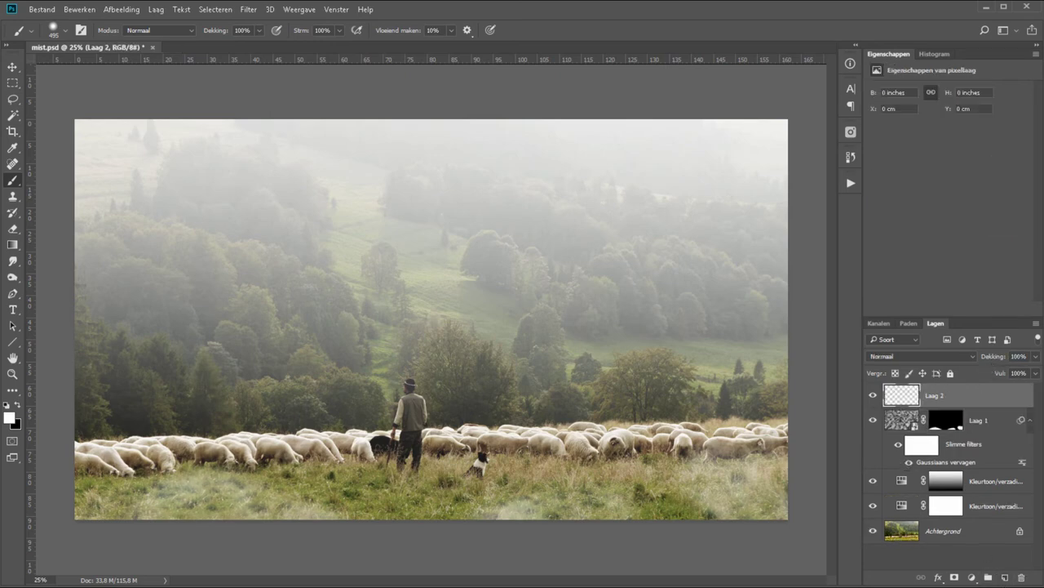
pyautogui.click(253, 13)
pyautogui.moveTo(265, 170)
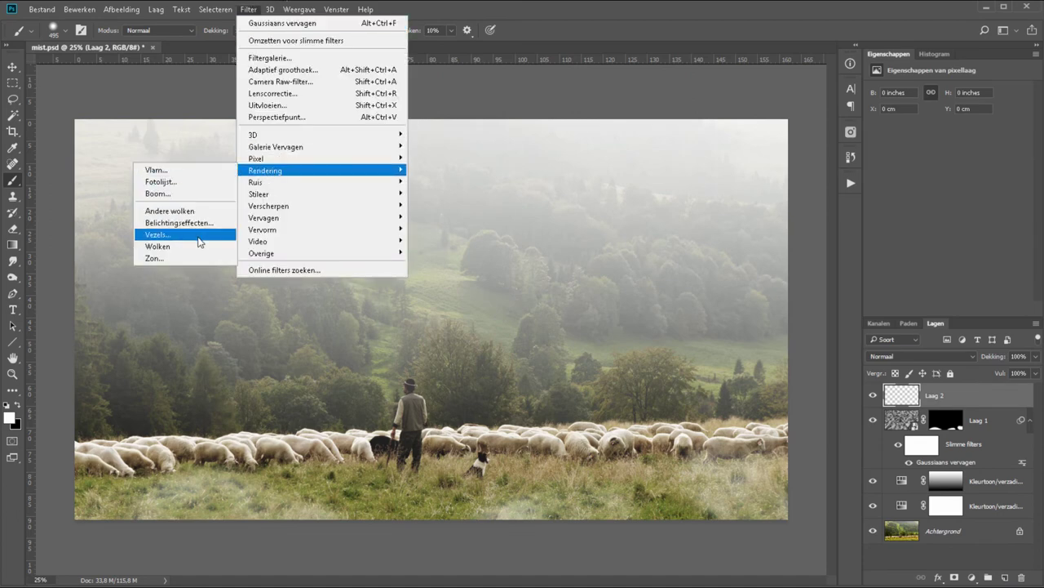
pyautogui.click(200, 245)
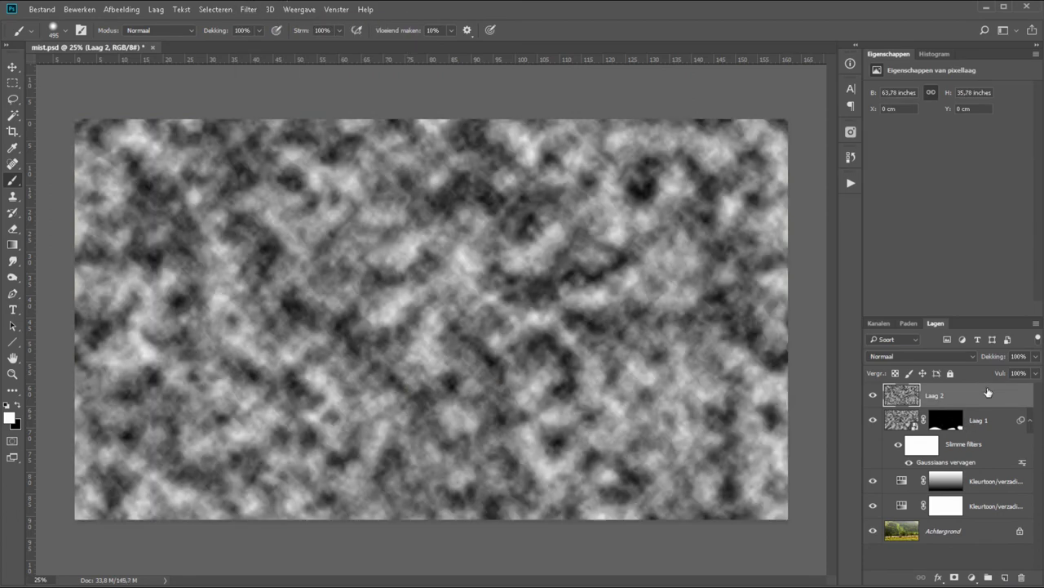
pyautogui.rightClick(988, 392)
pyautogui.click(867, 193)
pyautogui.click(249, 10)
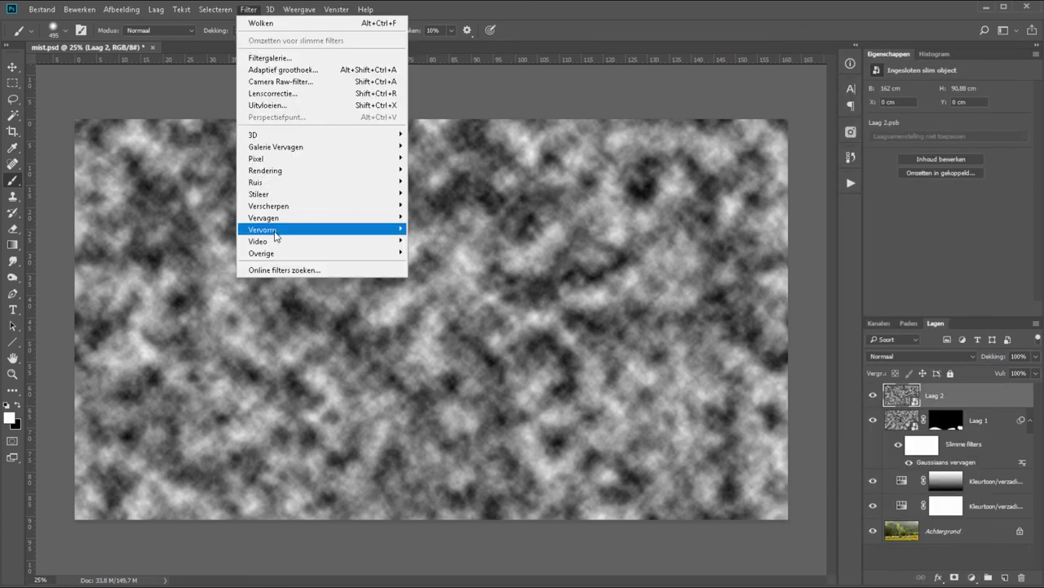
pyautogui.moveTo(264, 218)
pyautogui.click(222, 231)
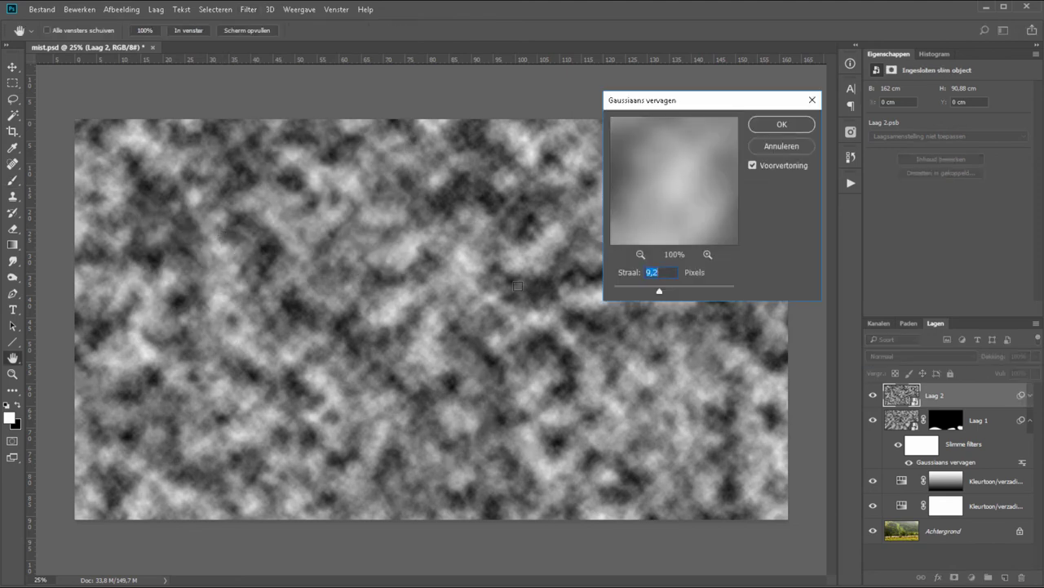
pyautogui.moveTo(674, 292); pyautogui.dragTo(669, 291)
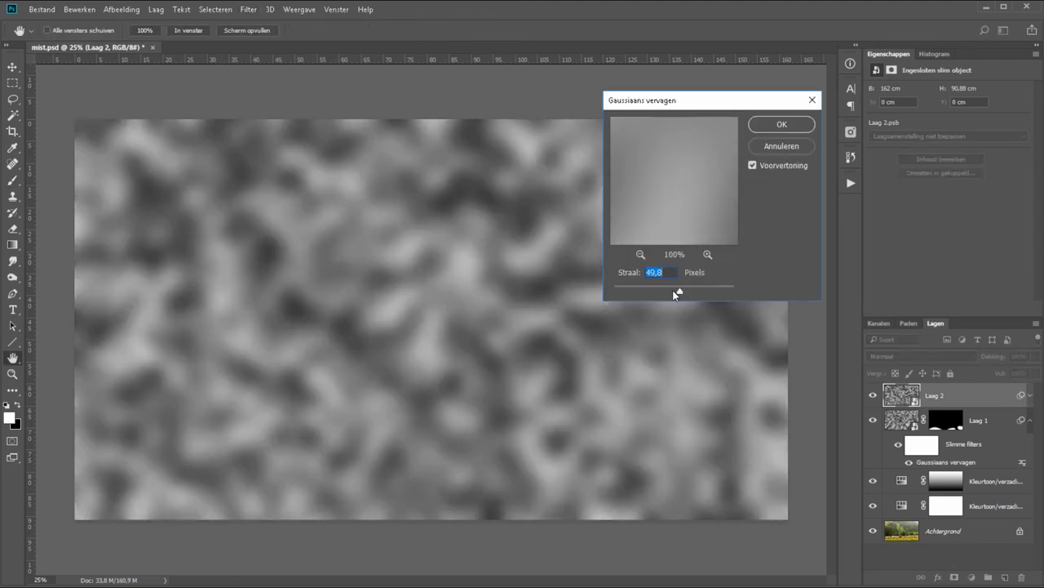
pyautogui.click(787, 124)
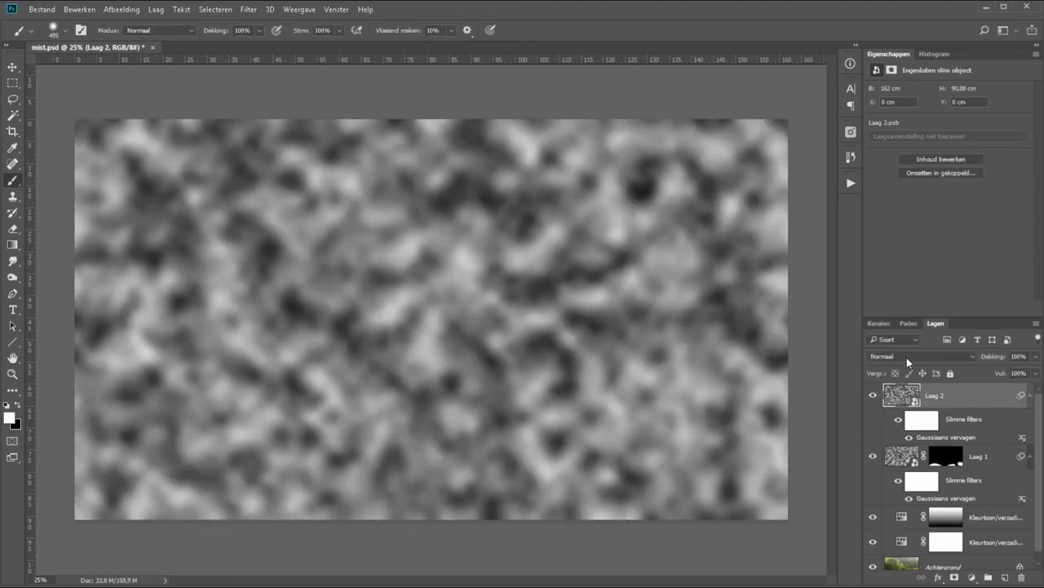
# Set Laag 2 to Bleken, shift it down-right, and skew its top-left corner
pyautogui.click(906, 357)
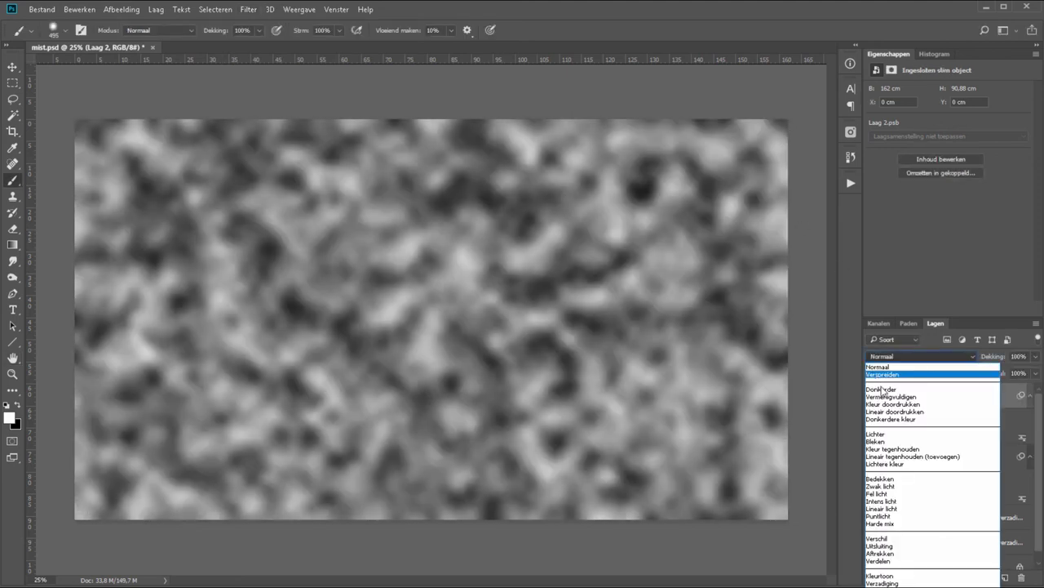
pyautogui.click(889, 441)
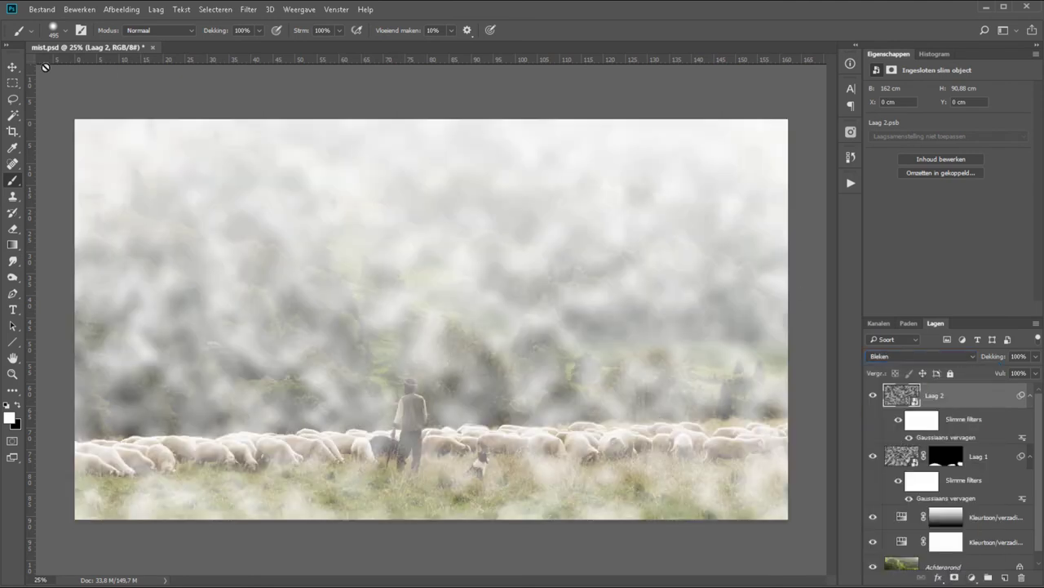
pyautogui.click(13, 71)
pyautogui.moveTo(319, 327); pyautogui.dragTo(368, 354)
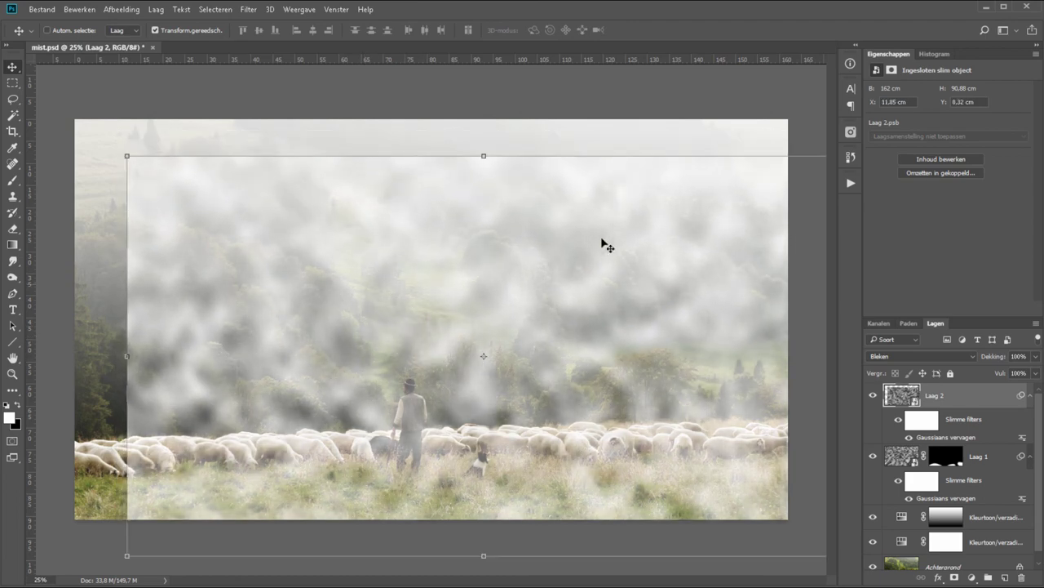
pyautogui.click(125, 150)
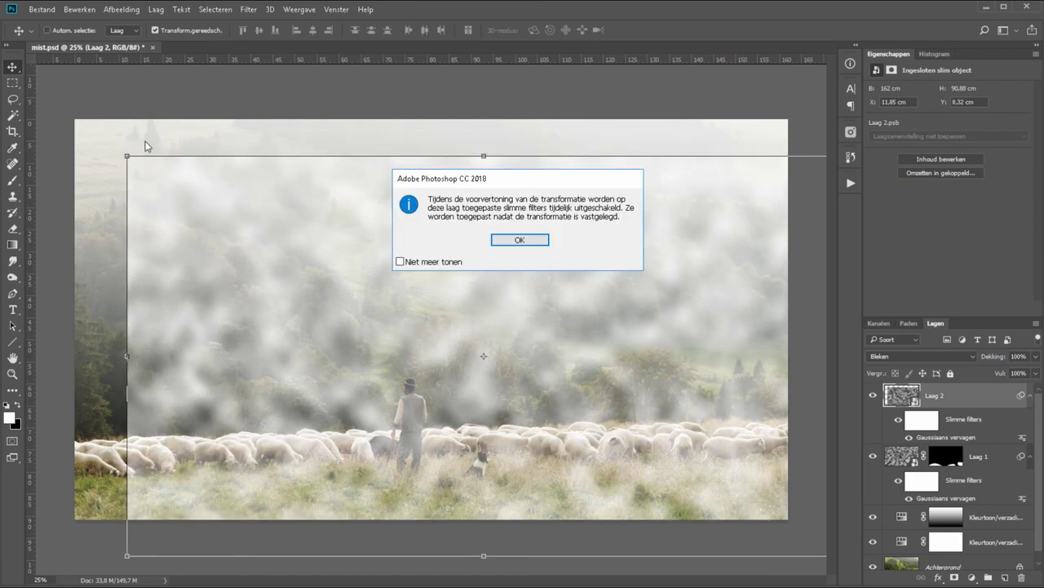
pyautogui.press('Return')
pyautogui.moveTo(145, 146); pyautogui.dragTo(143, 142)
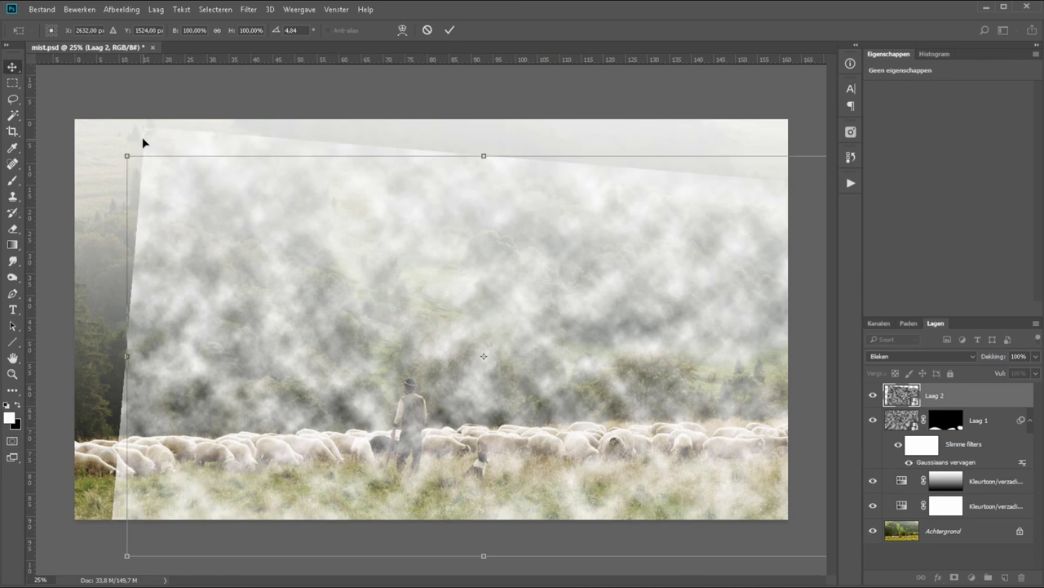
pyautogui.press('Return')
# Give Laag 2 a black mask and paint white mist through the valley centre and slope
pyautogui.click(953, 577)
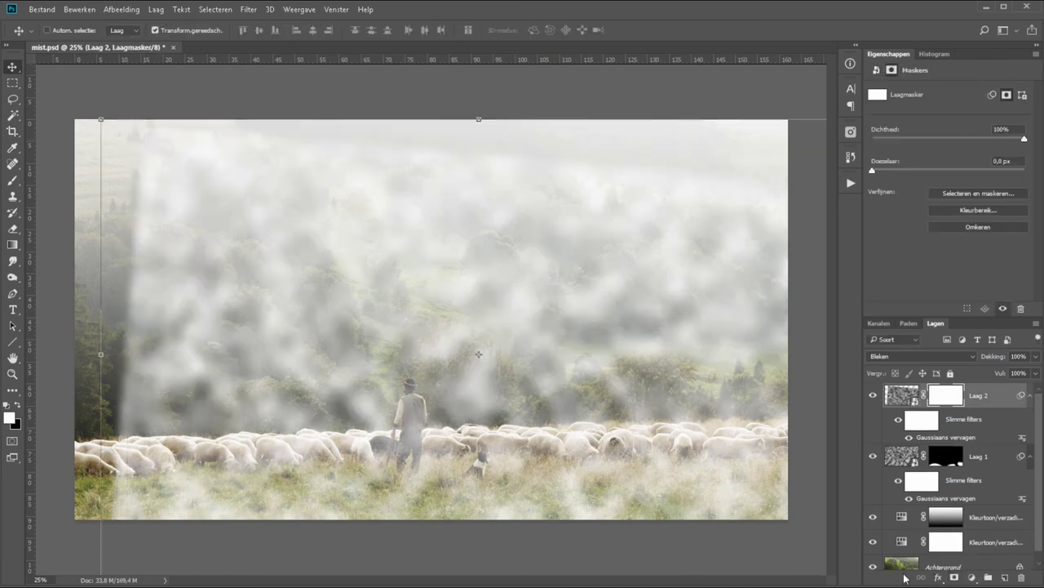
pyautogui.hotkey('ctrl', 'i')
pyautogui.press('b')
pyautogui.moveTo(385, 232); pyautogui.dragTo(514, 338)
pyautogui.press('x')
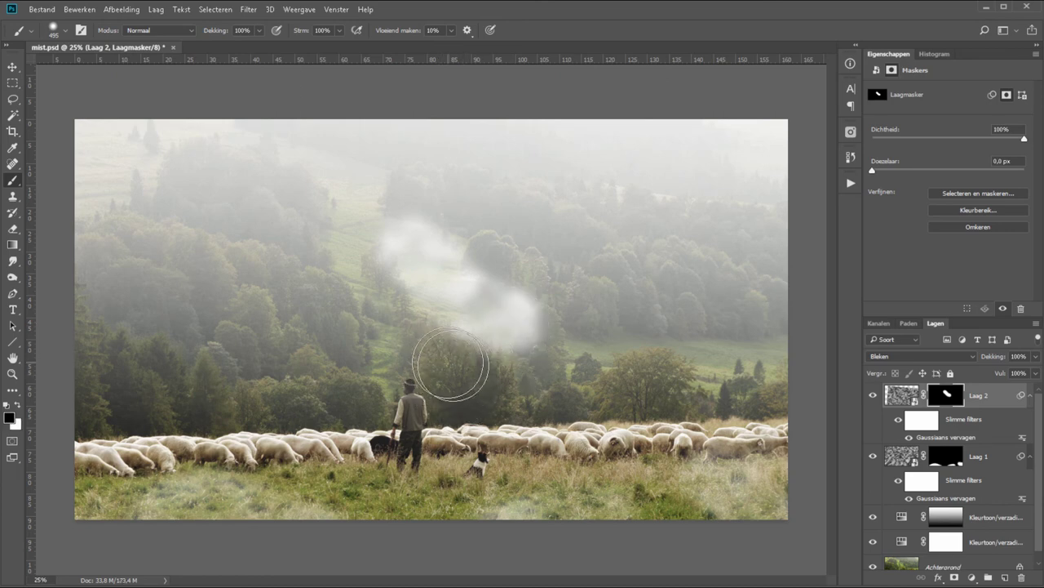
pyautogui.press('x')
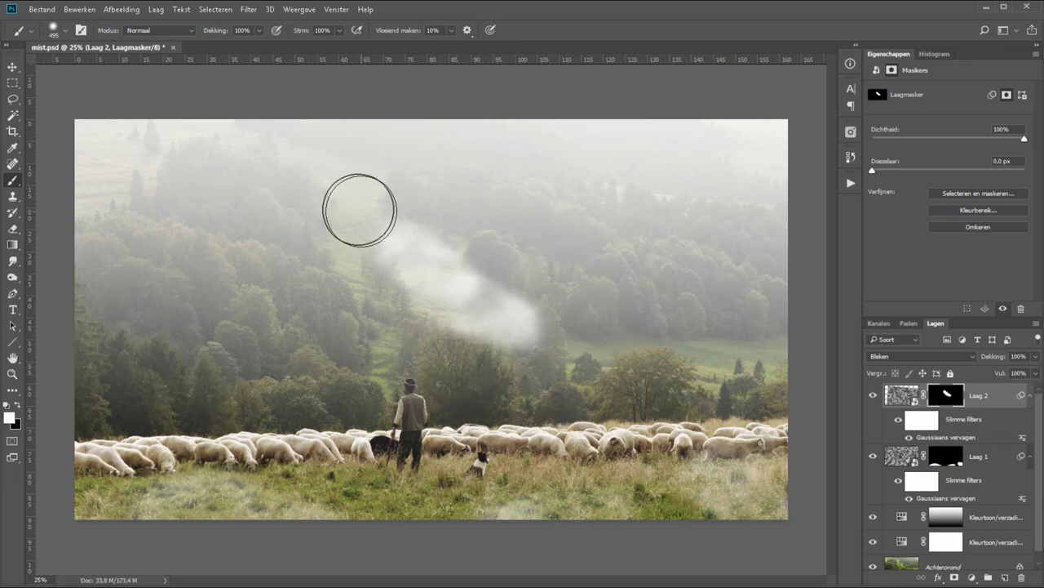
pyautogui.moveTo(326, 171); pyautogui.dragTo(371, 229)
# Paint a thinner mist band across the right-hand trees and fade Laag 2 to 46%
pyautogui.press('[')
pyautogui.press('[')
pyautogui.press('[')
pyautogui.moveTo(775, 351)
pyautogui.mouseDown()
pyautogui.moveTo(576, 343)
pyautogui.moveTo(734, 327)
pyautogui.moveTo(669, 363)
pyautogui.moveTo(579, 363)
pyautogui.moveTo(531, 347)
pyautogui.moveTo(478, 276)
pyautogui.moveTo(387, 291)
pyautogui.moveTo(401, 333)
pyautogui.mouseUp()
pyautogui.press('x')
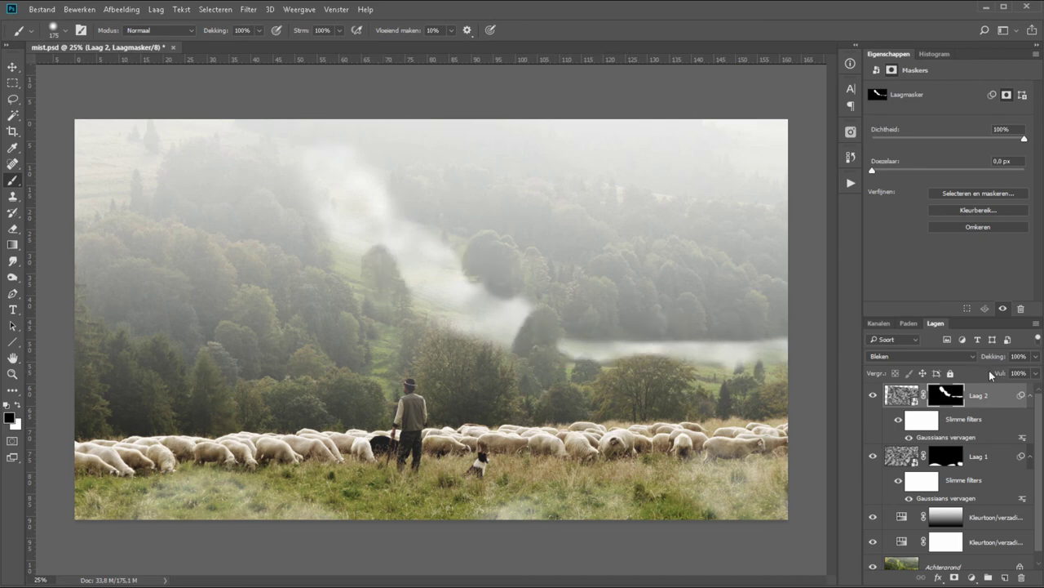
pyautogui.moveTo(986, 357); pyautogui.dragTo(995, 361)
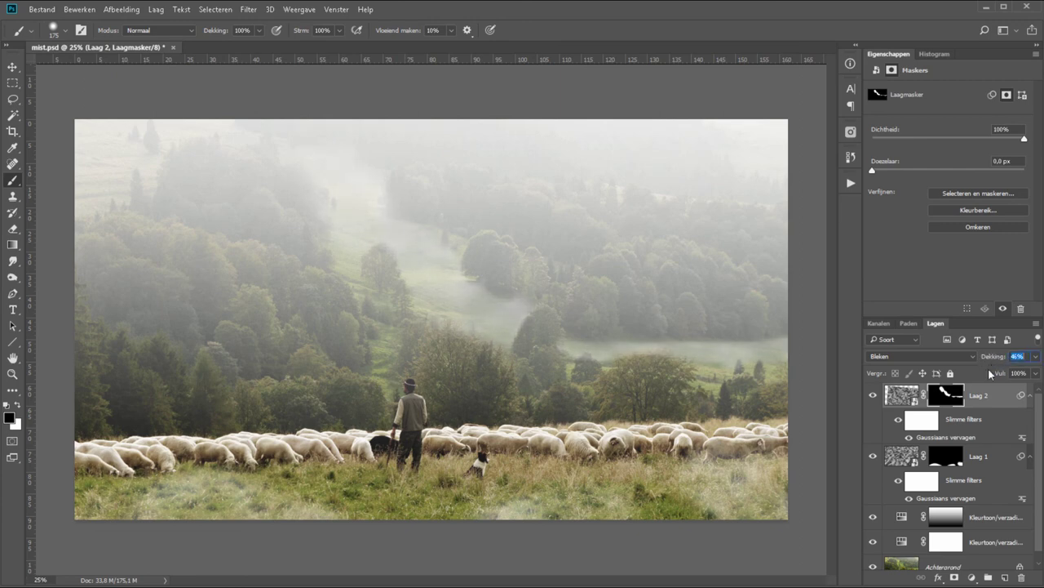
# Set the gradient-masked Kleurtoon/verzadiging 2 layer's opacity to 85%
pyautogui.scroll(-1, 1043, 480)
pyautogui.click(996, 507)
pyautogui.moveTo(988, 357); pyautogui.dragTo(963, 372)
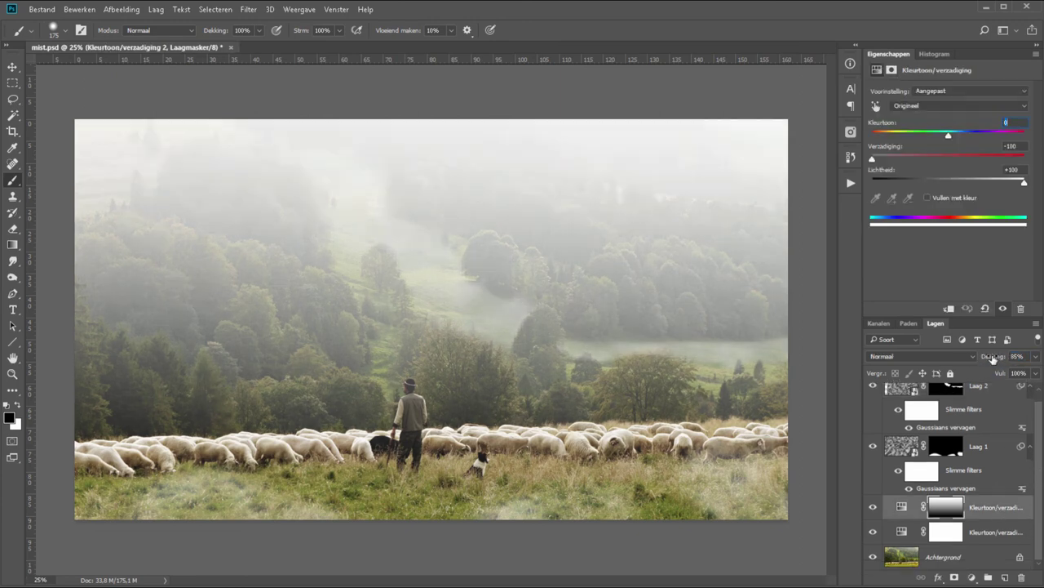